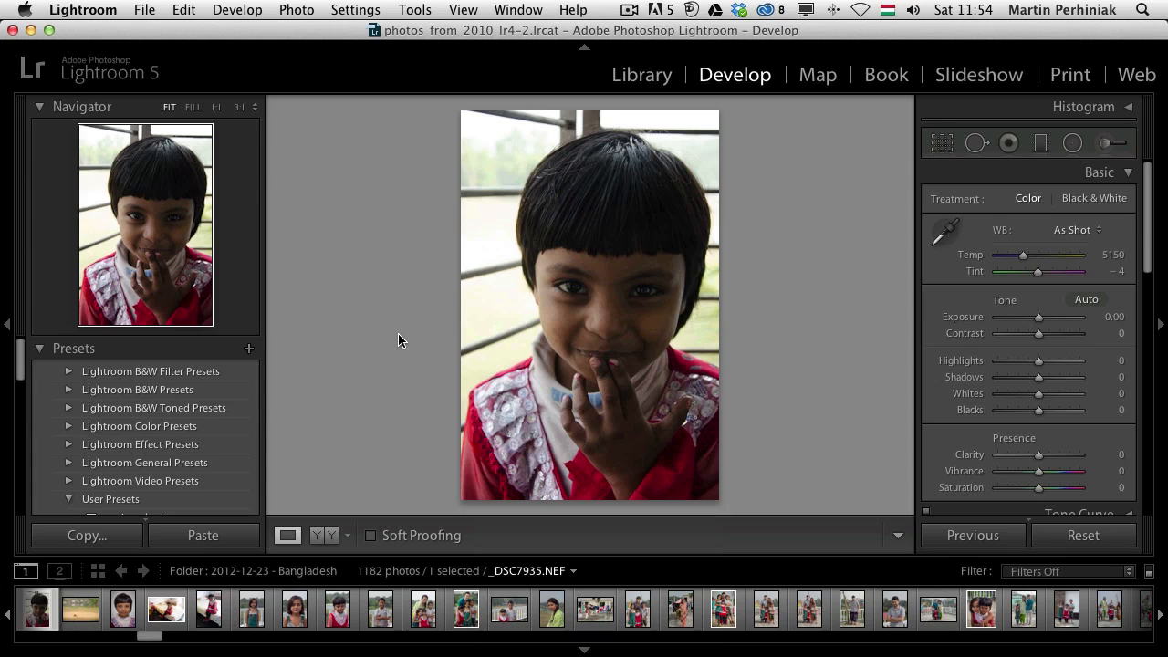
Step: Add the portrait to the Quick Collection, view it alone in Develop with a taller filmstrip
{"action": "key", "text": "b"}
{"action": "key", "text": "super+b"}
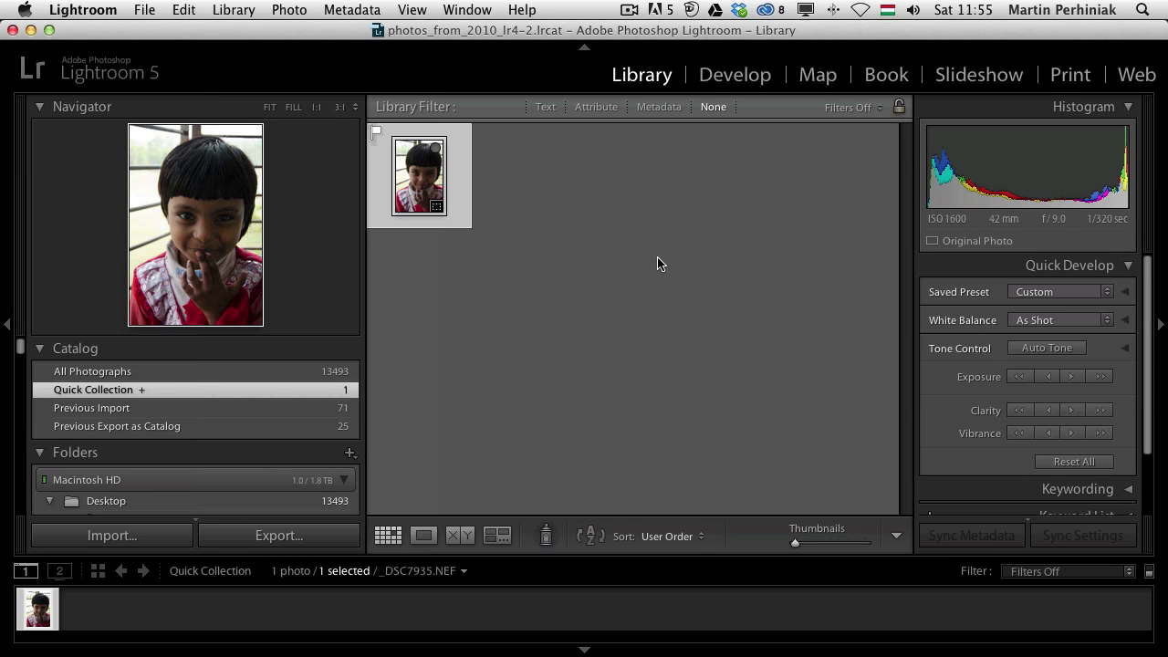
{"action": "left_click", "coordinate": [713, 78]}
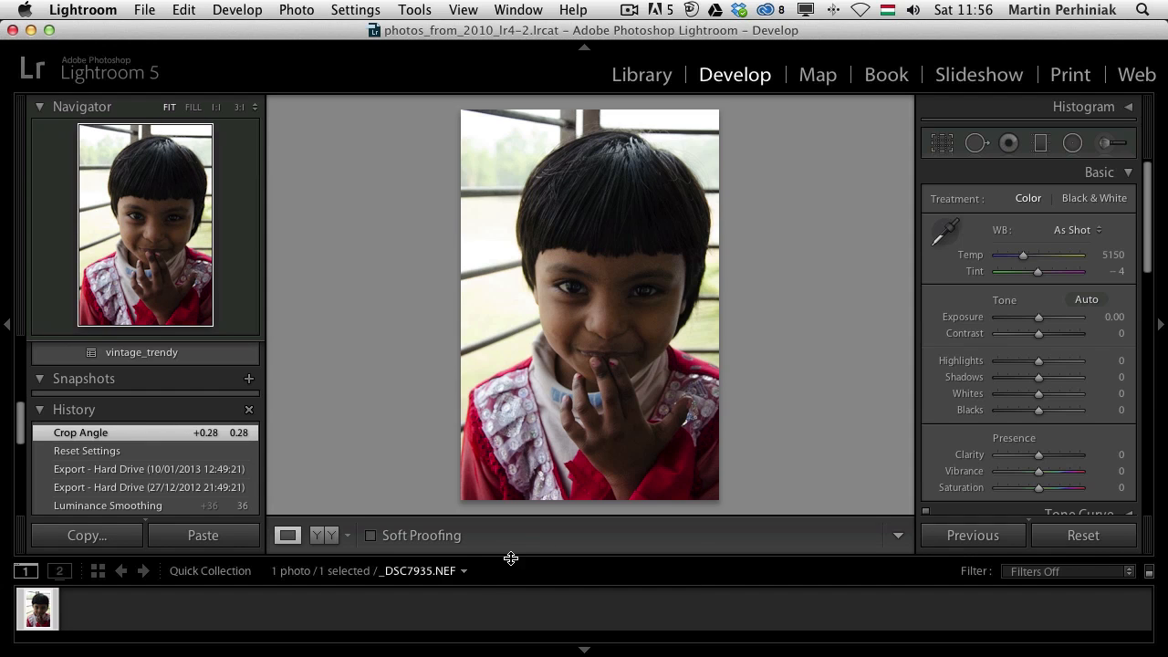
{"action": "left_click_drag", "start_coordinate": [513, 555], "coordinate": [516, 532]}
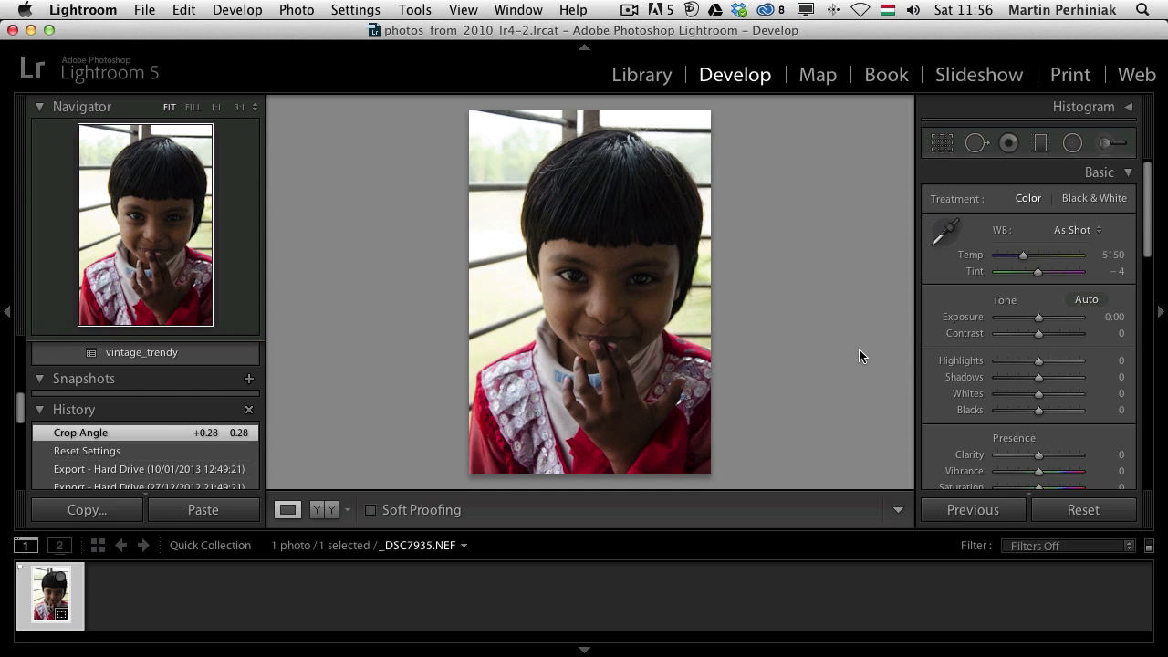
Step: Make a virtual copy brightened to shadows +100, blacks +37 and clarity +12
{"action": "right_click", "coordinate": [47, 610]}
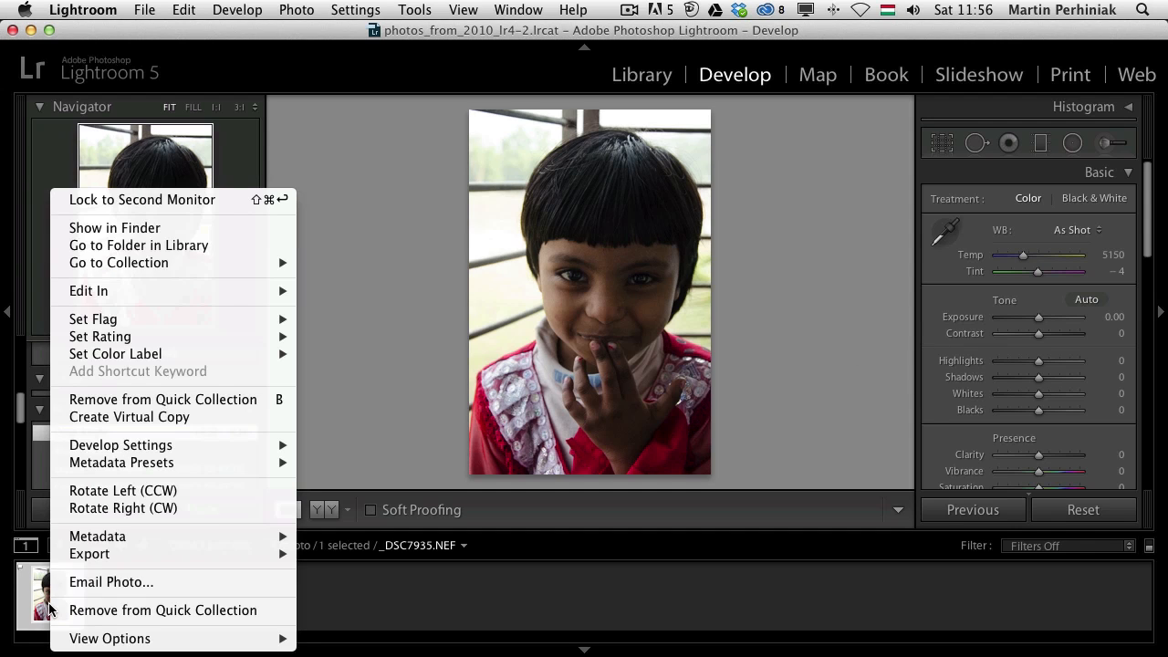
{"action": "left_click", "coordinate": [148, 418]}
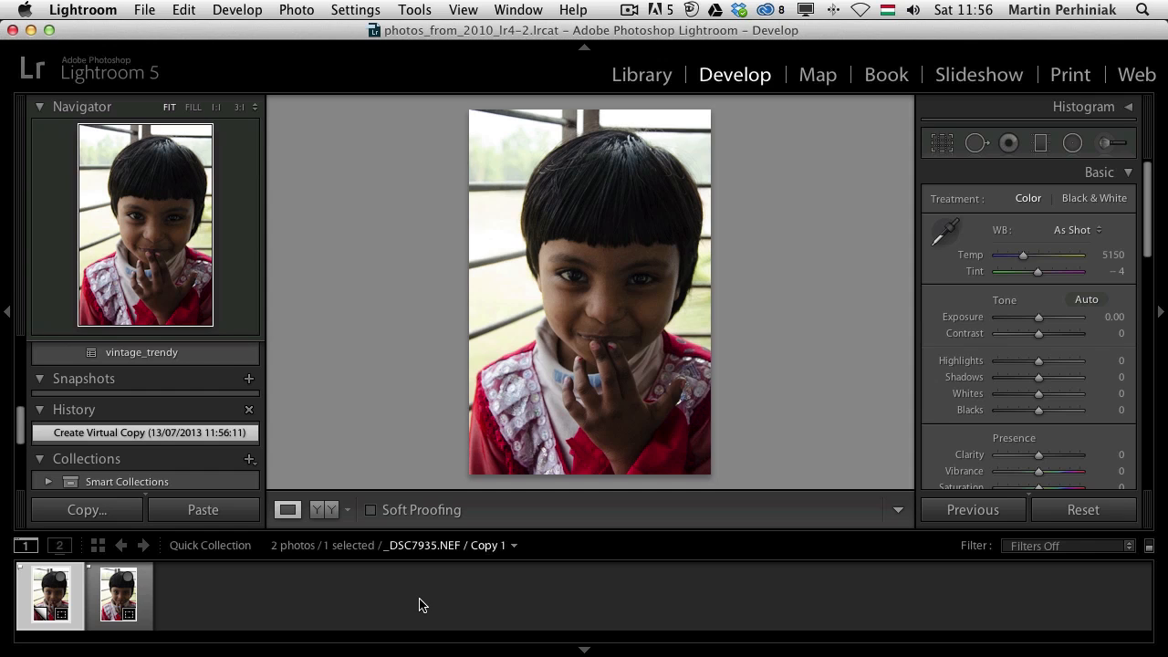
{"action": "double_click", "coordinate": [1081, 377]}
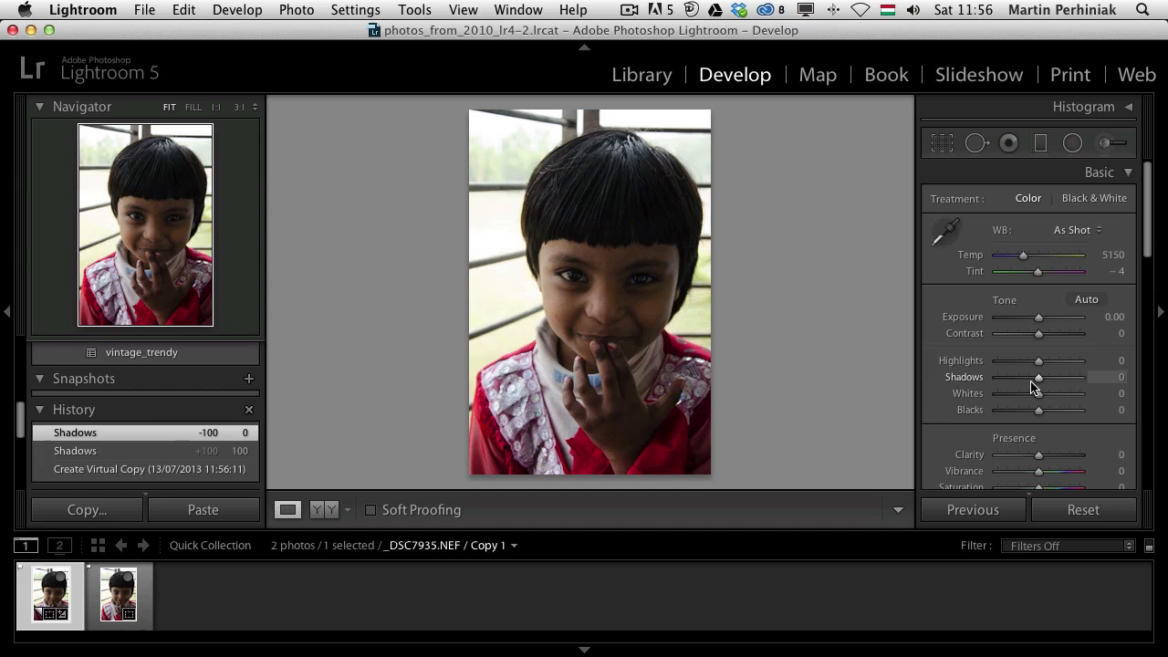
{"action": "left_click_drag", "start_coordinate": [1038, 377], "coordinate": [1077, 377]}
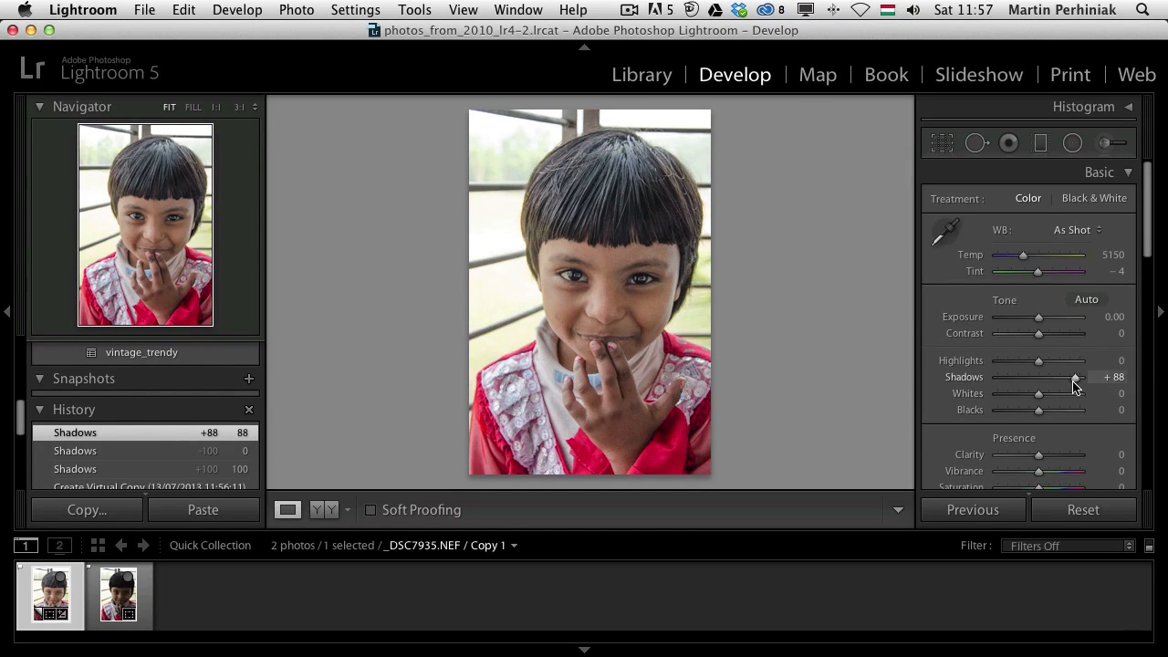
{"action": "left_click_drag", "start_coordinate": [1075, 378], "coordinate": [1086, 377]}
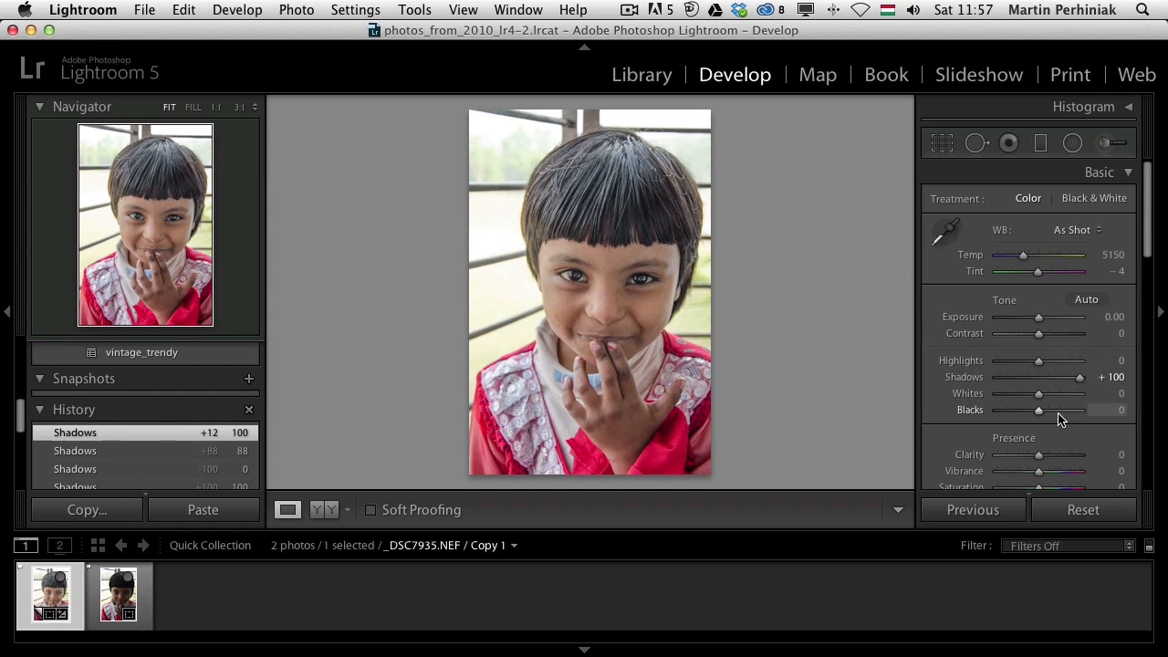
{"action": "left_click_drag", "start_coordinate": [1038, 410], "coordinate": [1056, 413]}
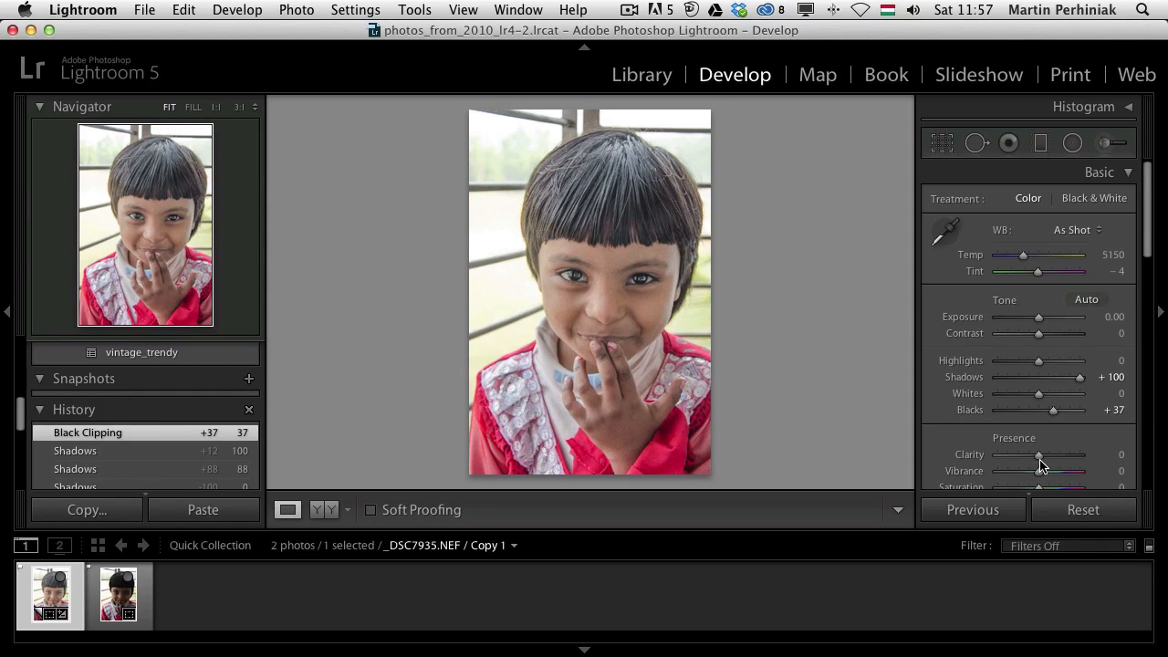
{"action": "left_click_drag", "start_coordinate": [1038, 454], "coordinate": [1046, 461]}
Step: Create a second virtual copy from the original portrait
{"action": "left_click", "coordinate": [118, 595]}
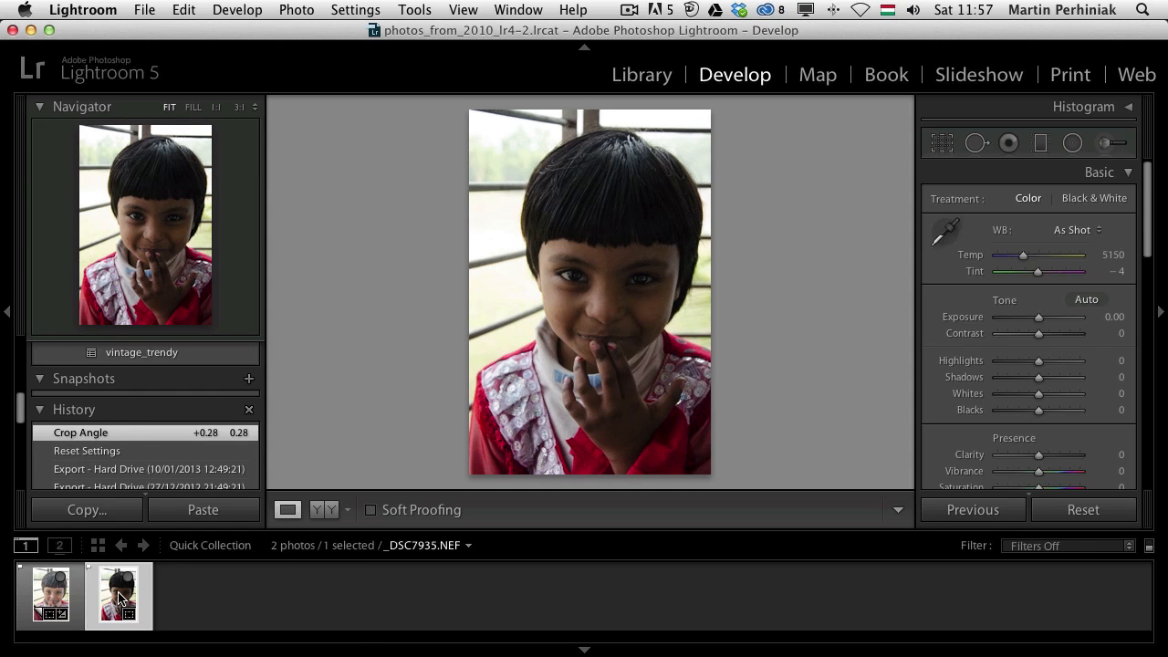
{"action": "right_click", "coordinate": [119, 597]}
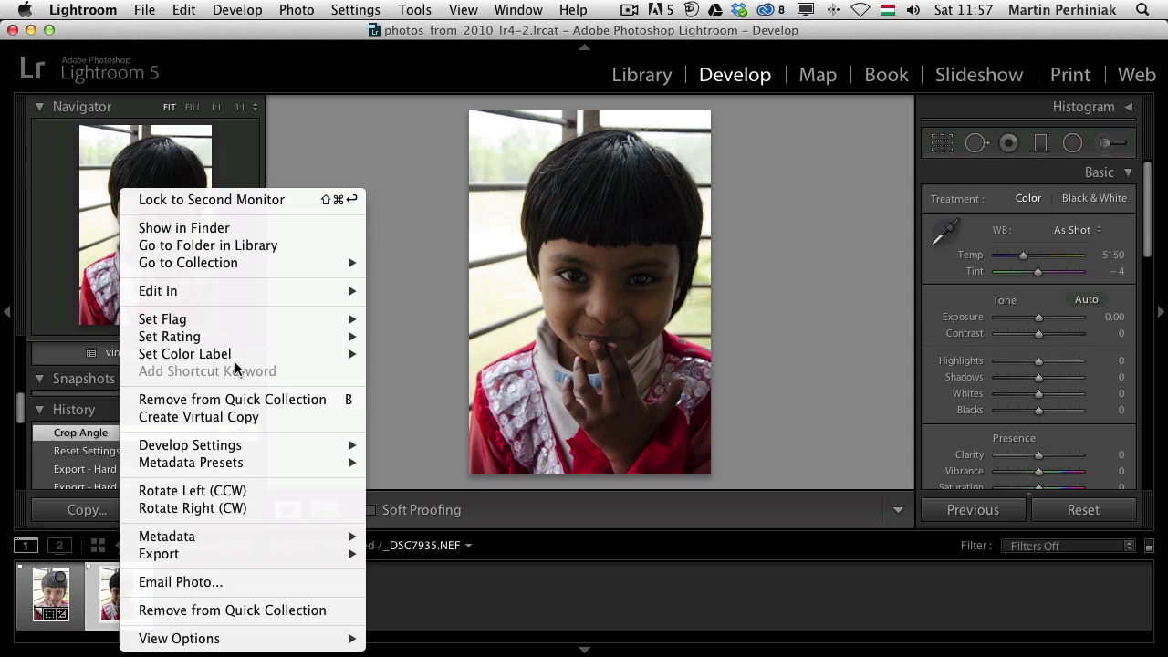
{"action": "left_click", "coordinate": [199, 416]}
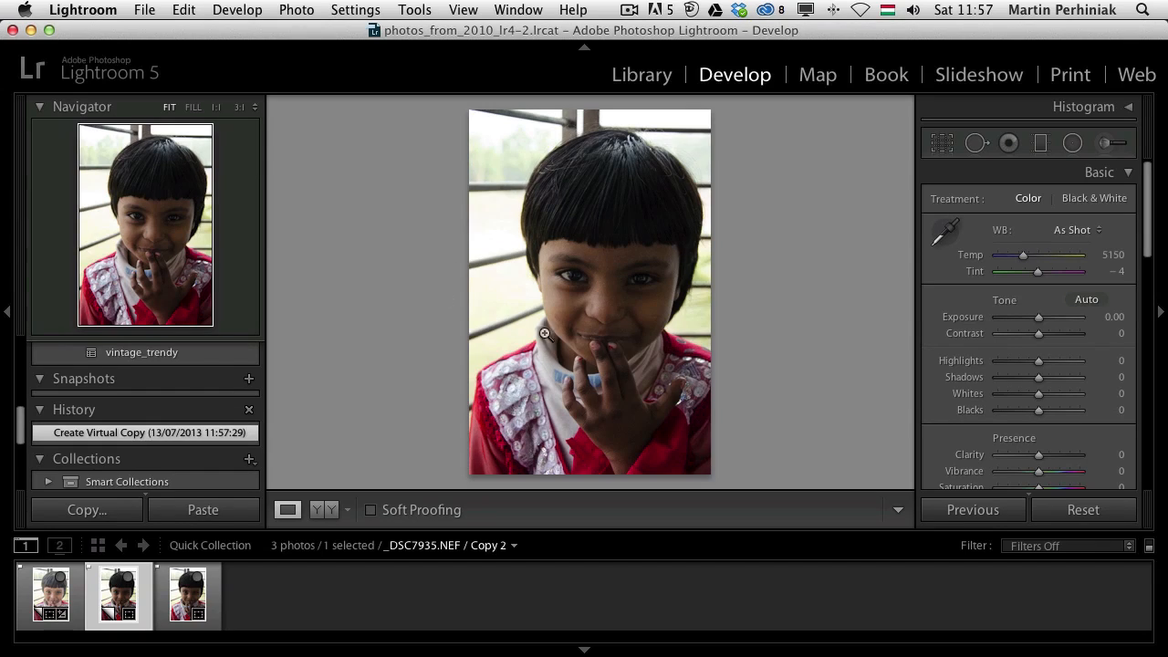
Step: Darken the second copy to highlights -100, exposure -0.55, whites -92 and adjust vibrance
{"action": "left_click_drag", "start_coordinate": [1038, 361], "coordinate": [954, 365]}
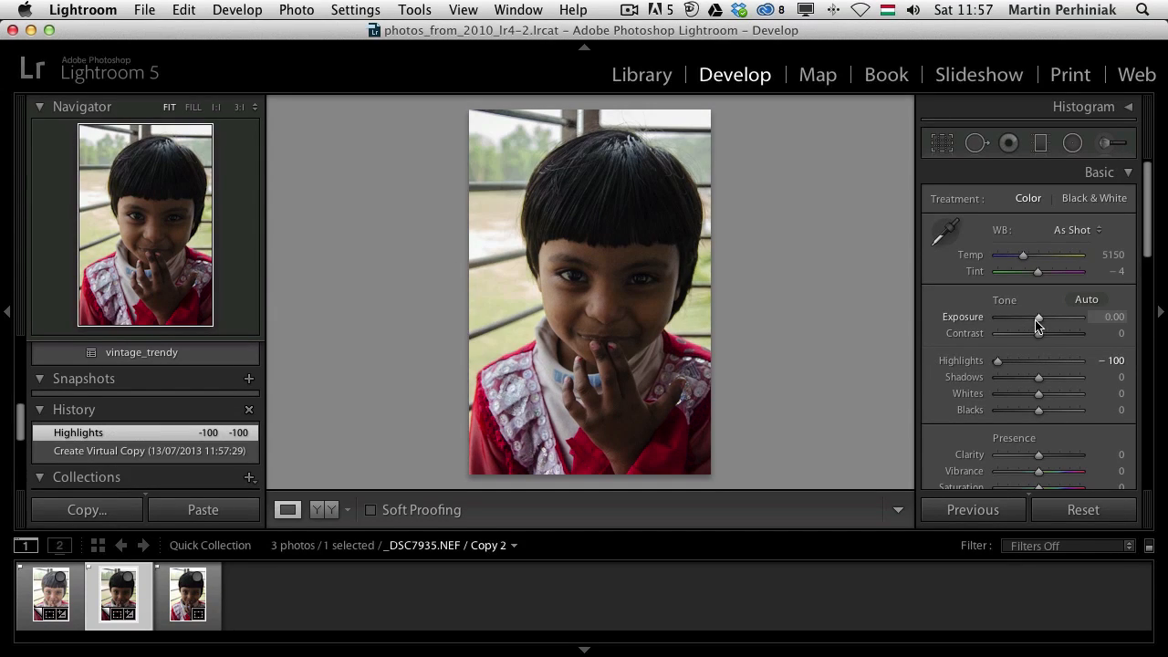
{"action": "left_click_drag", "start_coordinate": [1038, 317], "coordinate": [1035, 318]}
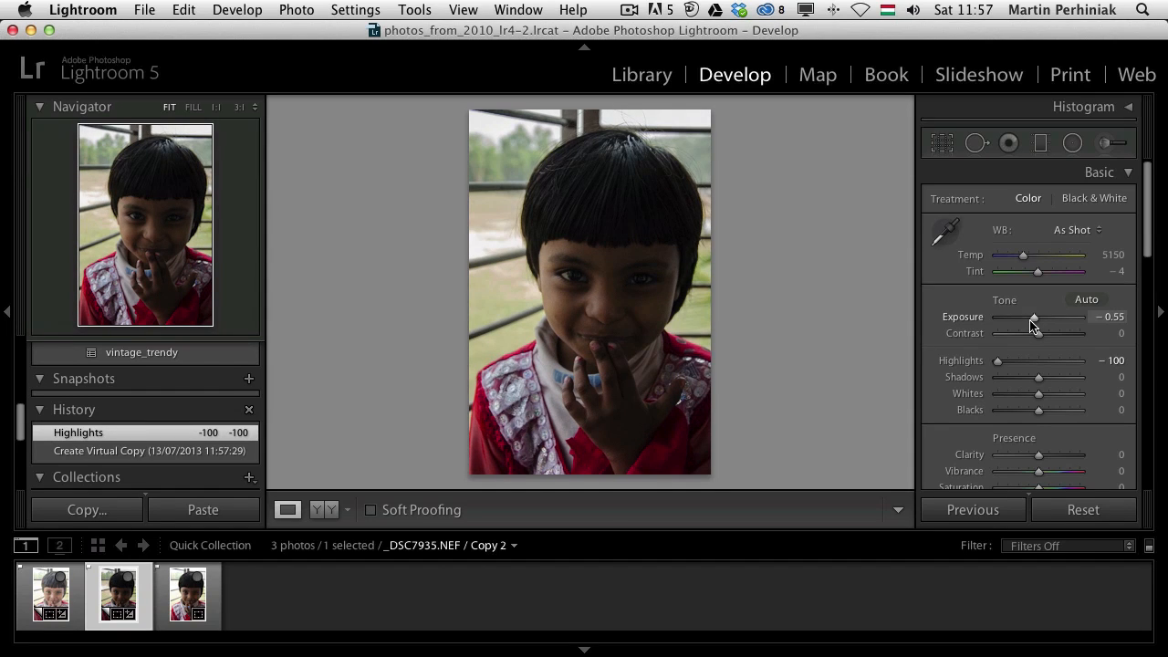
{"action": "left_click_drag", "start_coordinate": [1039, 395], "coordinate": [1001, 394]}
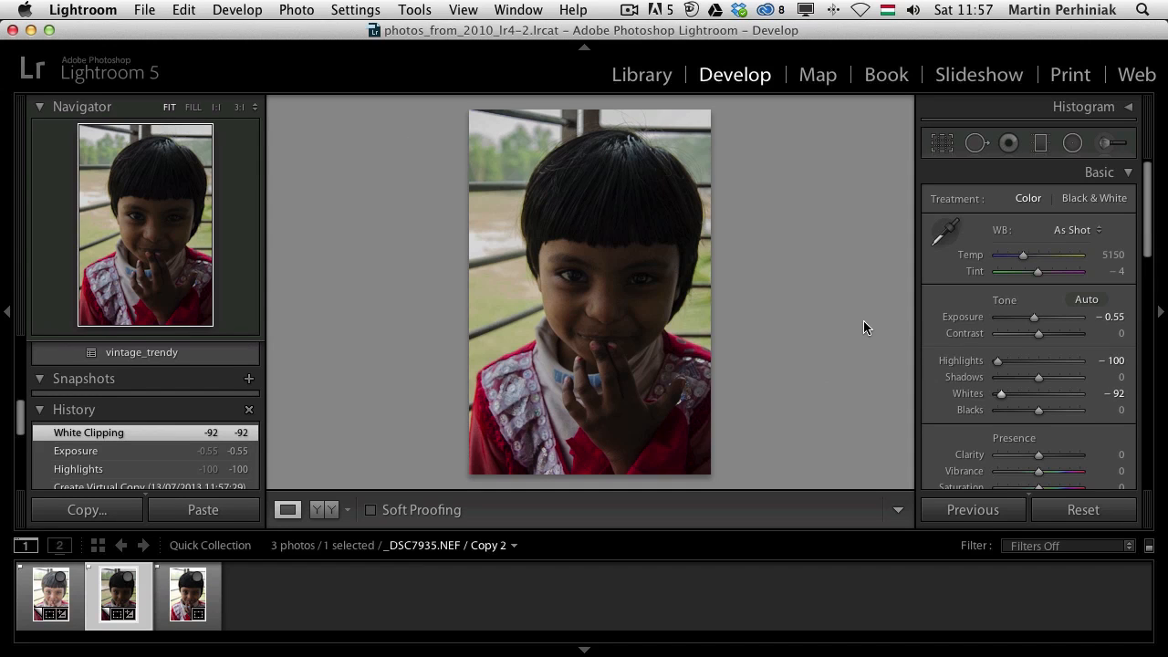
{"action": "left_click_drag", "start_coordinate": [1039, 470], "coordinate": [1056, 472]}
{"action": "double_click", "coordinate": [1049, 471]}
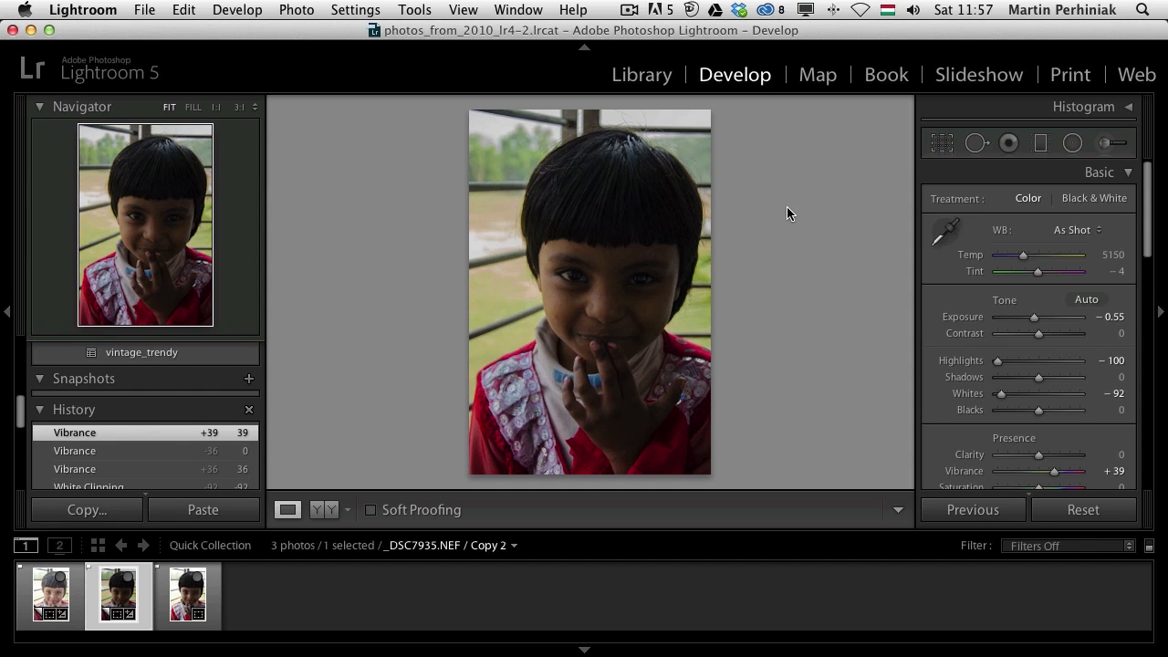
Step: Review the three portrait versions and select all of them in the filmstrip
{"action": "left_click", "coordinate": [187, 595]}
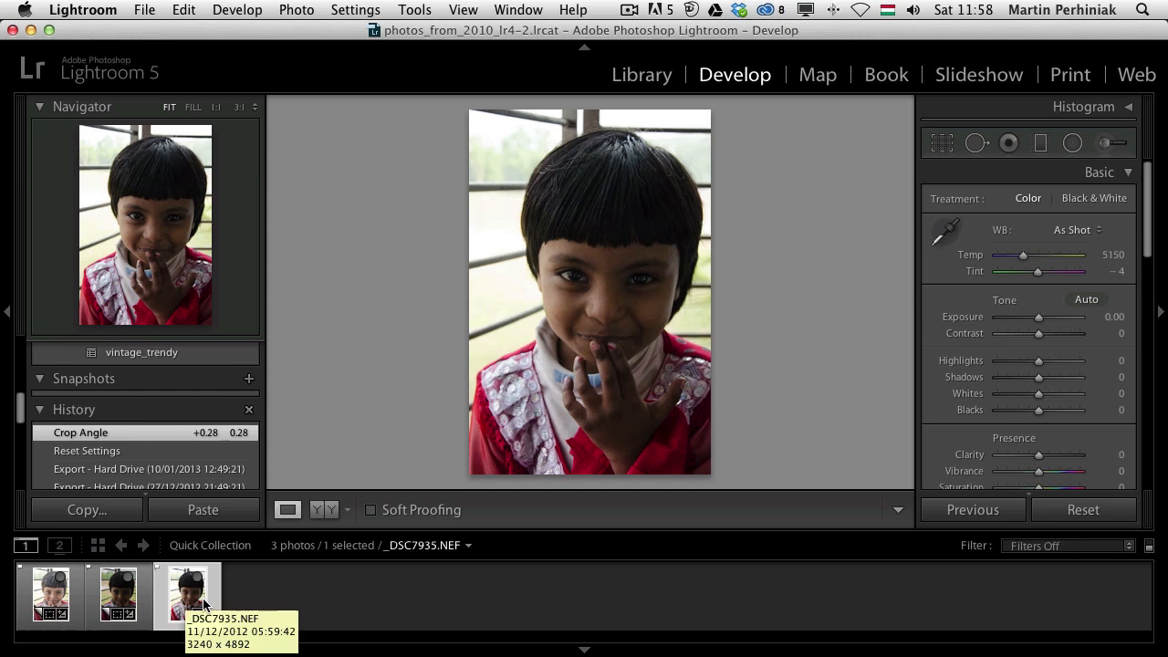
{"action": "left_click", "coordinate": [51, 595]}
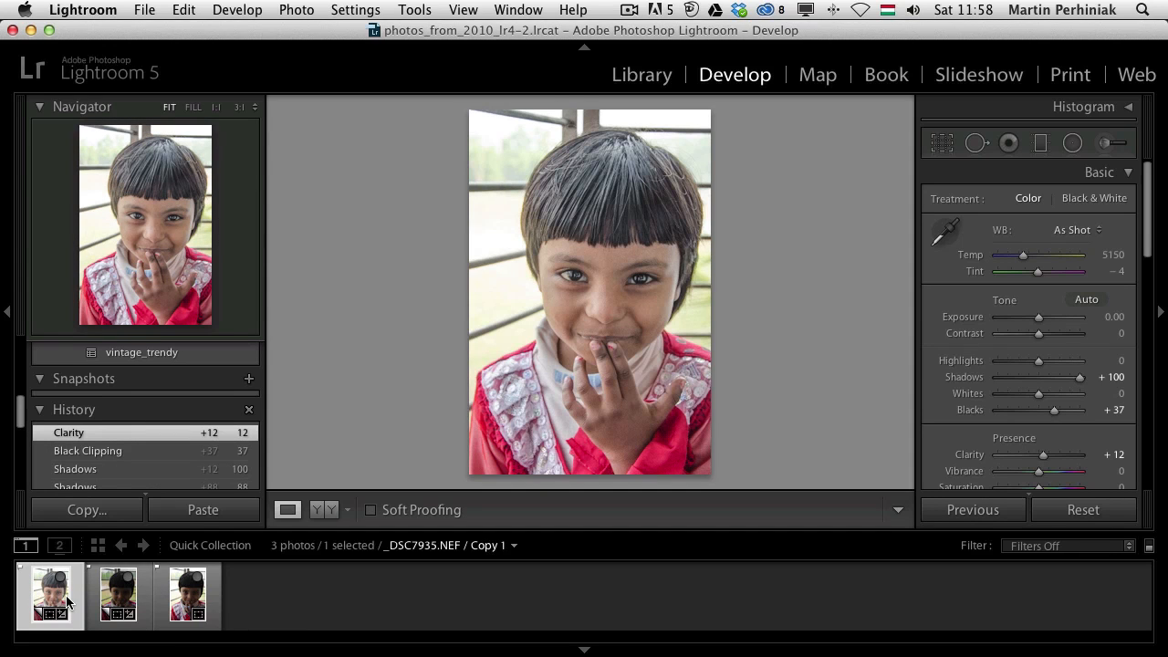
{"action": "left_click", "coordinate": [117, 594]}
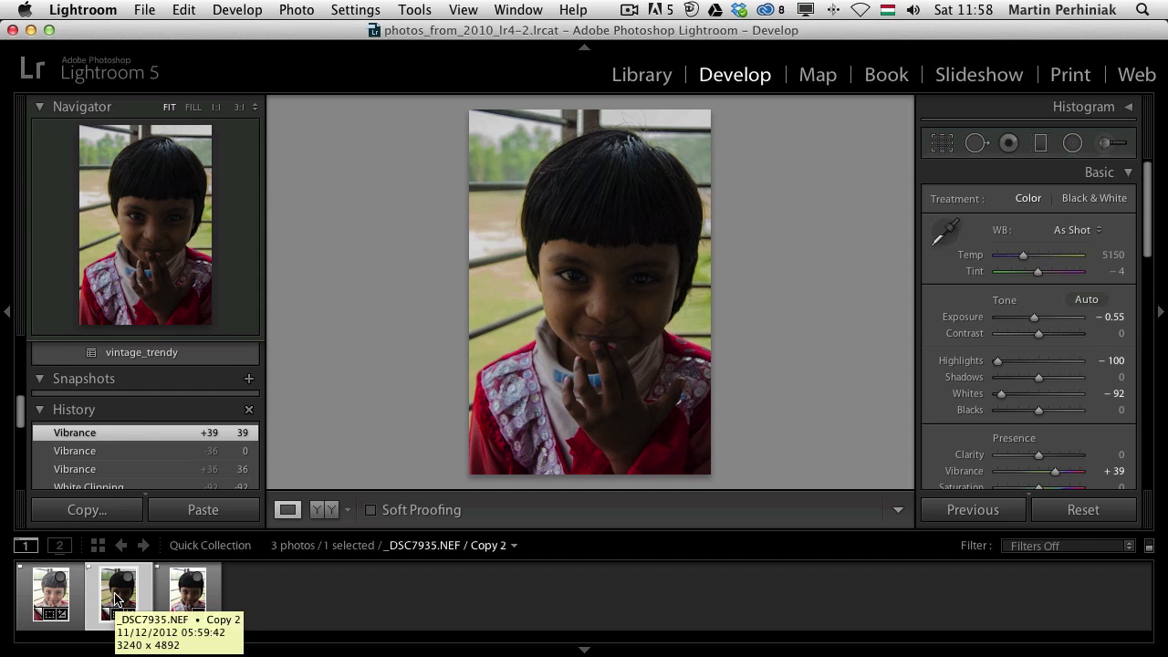
{"action": "left_click", "coordinate": [255, 588]}
{"action": "left_click", "coordinate": [117, 595]}
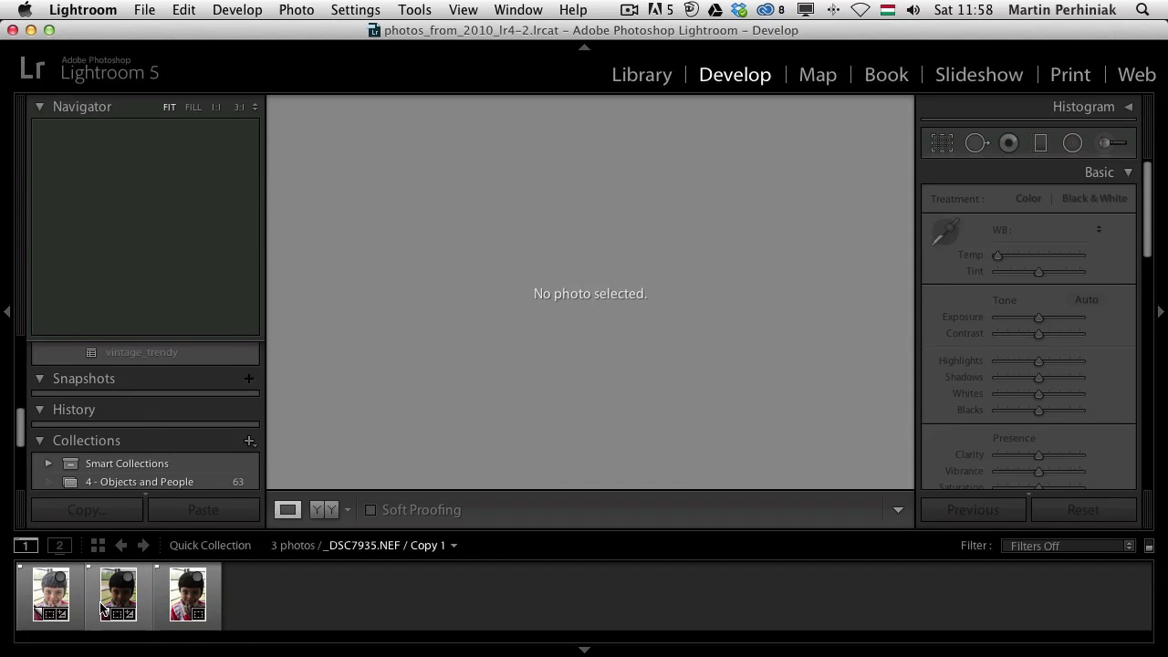
{"action": "key", "text": "Left"}
{"action": "left_click", "coordinate": [41, 605], "text": "super"}
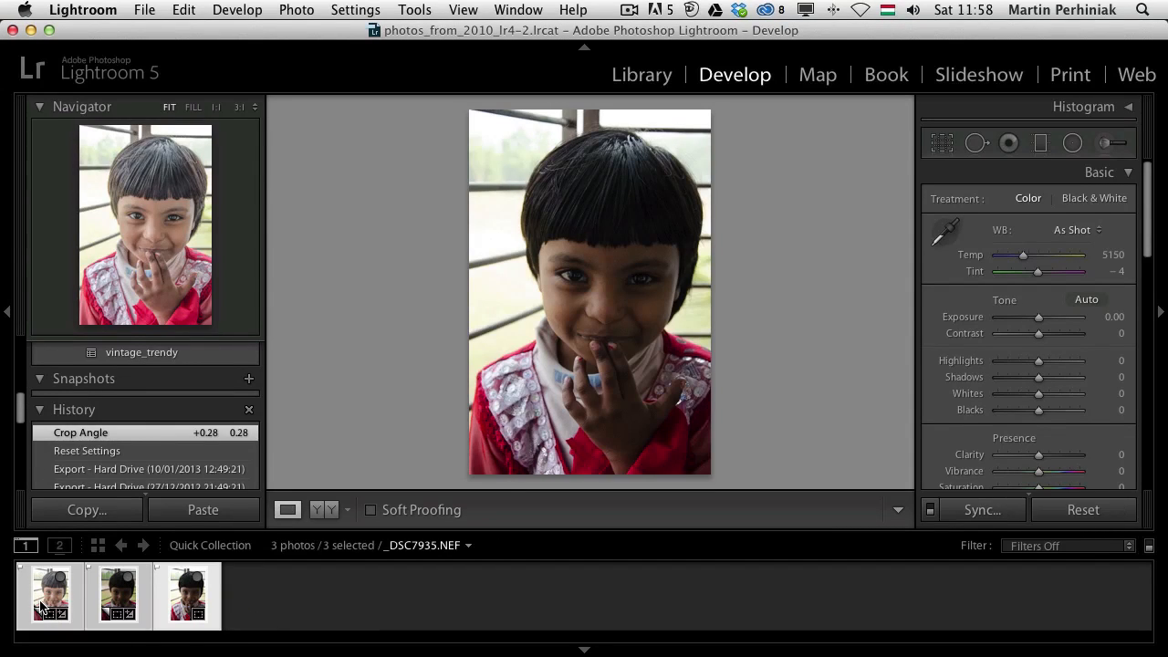
Step: Send the three versions to Photoshop as stacked layers of one document
{"action": "left_click", "coordinate": [298, 9]}
{"action": "mouse_move", "coordinate": [309, 105]}
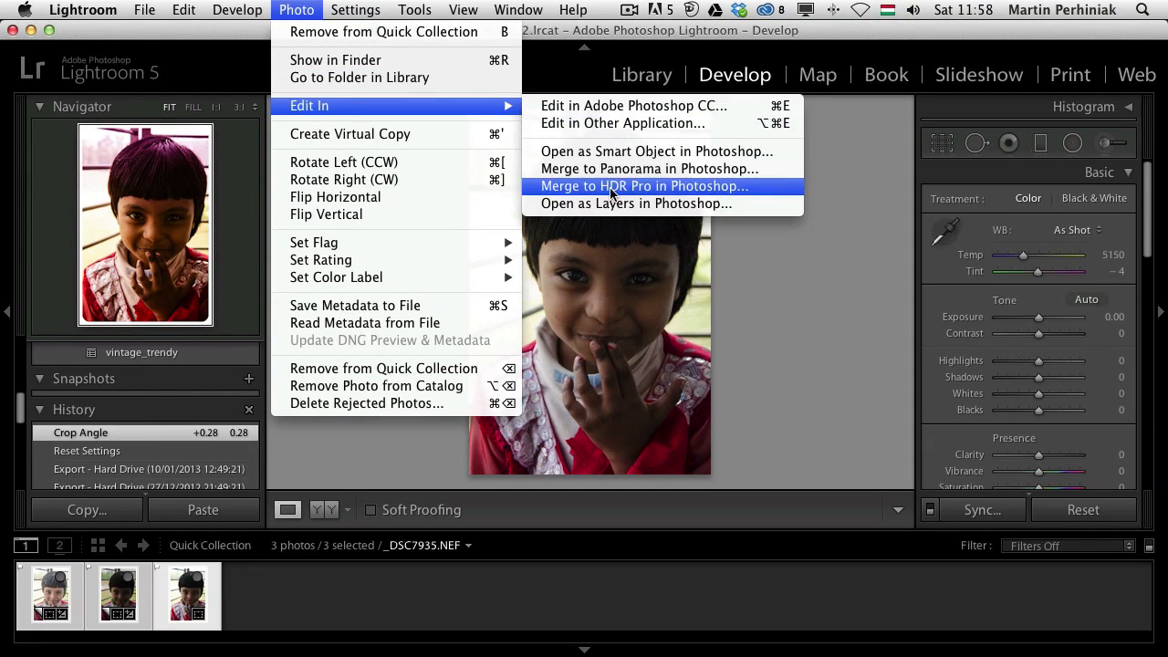
{"action": "left_click", "coordinate": [603, 205]}
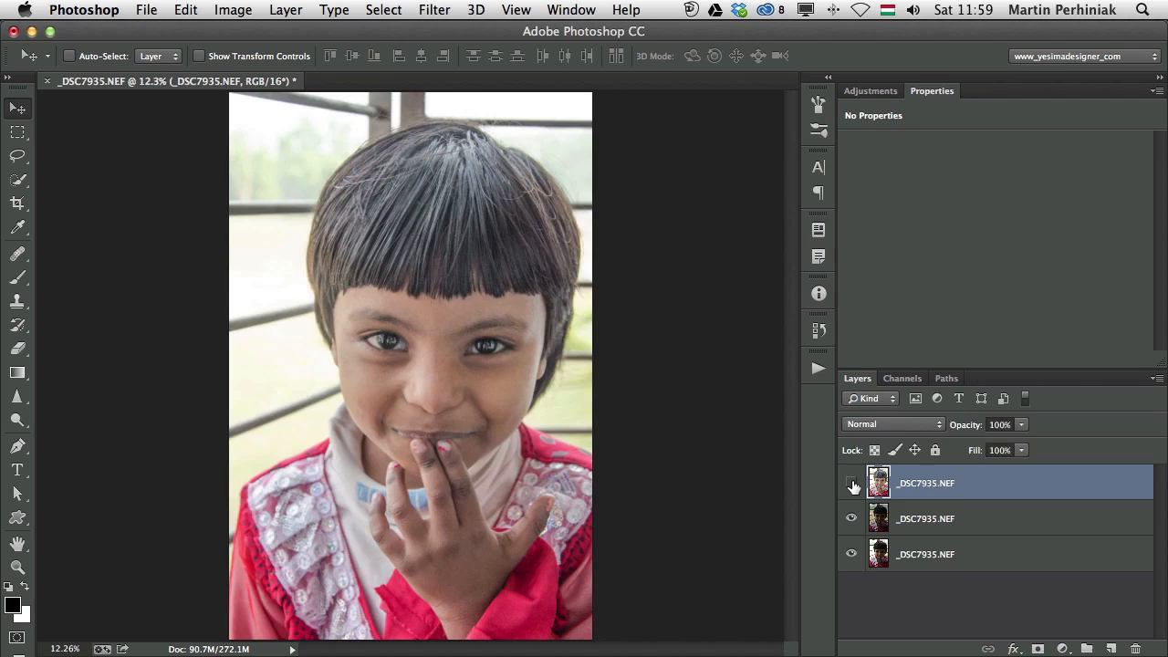
Step: Compare the three exposure layers, leaving the darker middle layer hidden
{"action": "left_click", "coordinate": [852, 483]}
{"action": "left_click", "coordinate": [852, 483]}
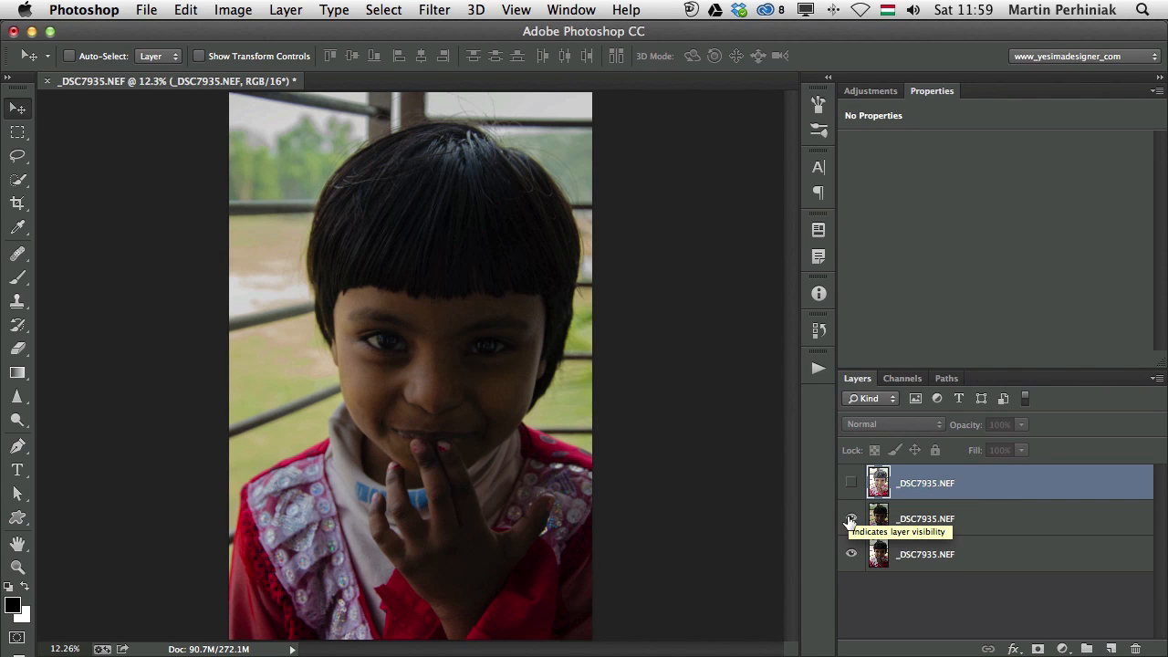
{"action": "left_click", "coordinate": [851, 519]}
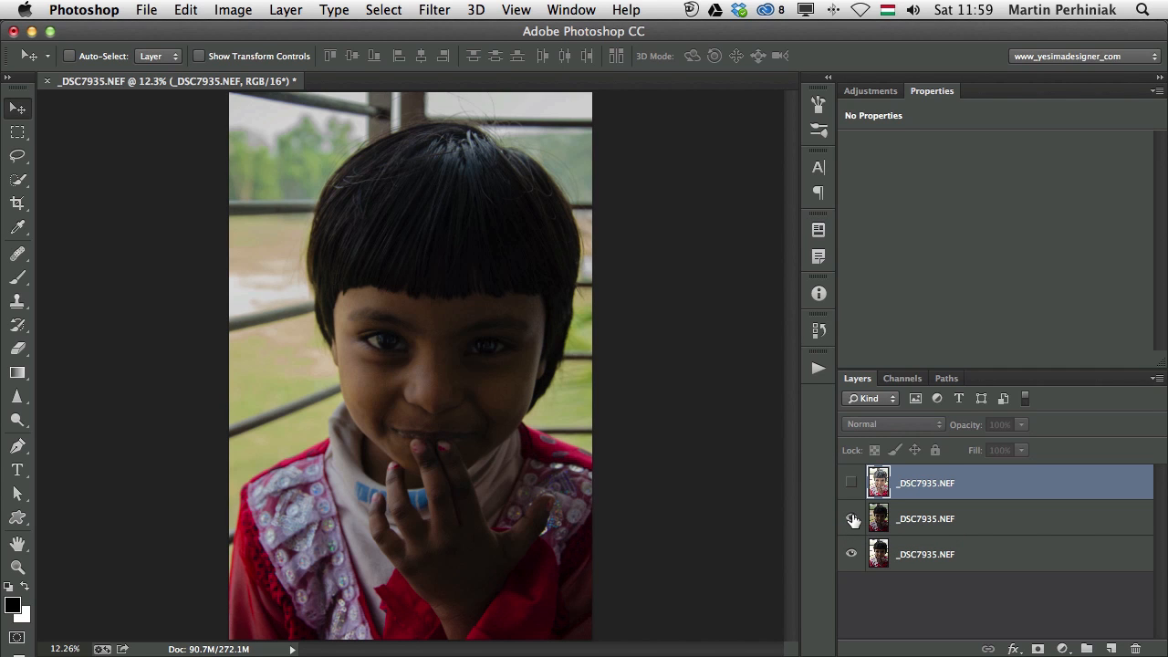
{"action": "left_click", "coordinate": [852, 519]}
{"action": "left_click", "coordinate": [852, 483]}
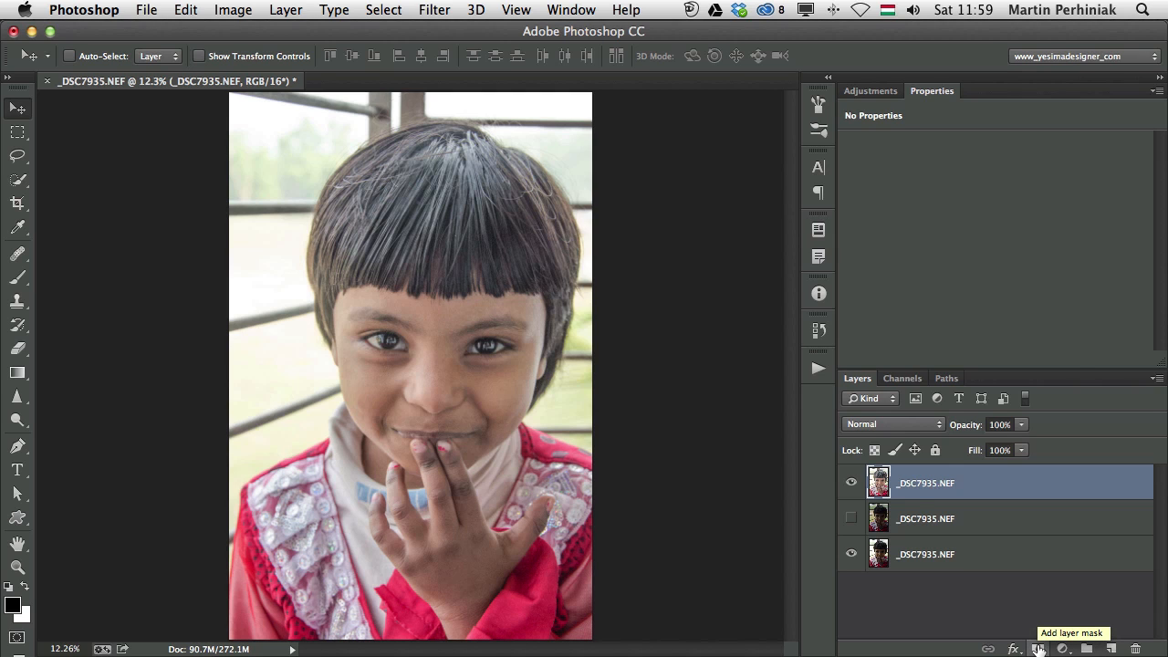
Step: Give the top layer a black hide-all mask and undo a first white stroke over the hair
{"action": "left_click", "coordinate": [1038, 649], "text": "alt"}
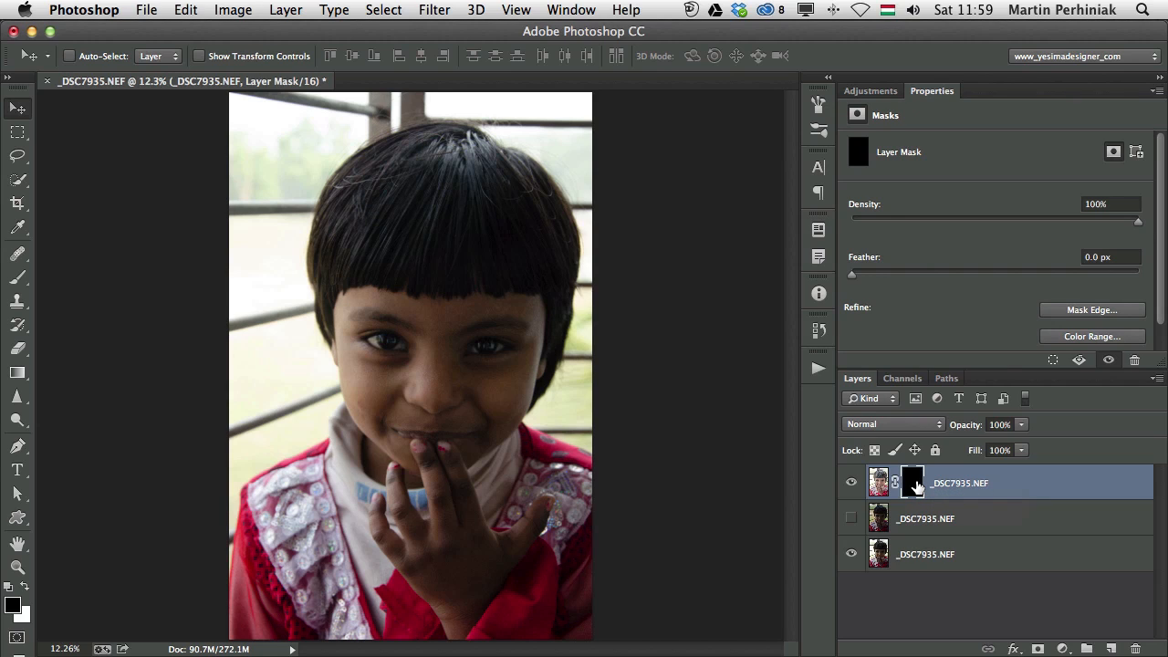
{"action": "key", "text": "b"}
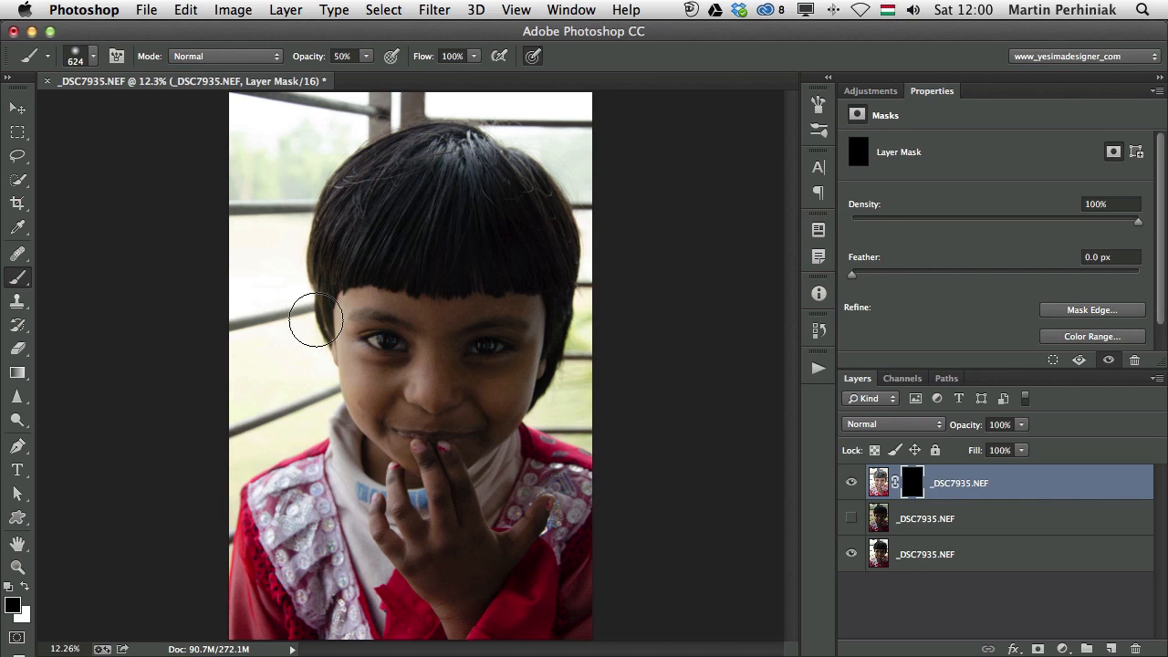
{"action": "key", "text": "x"}
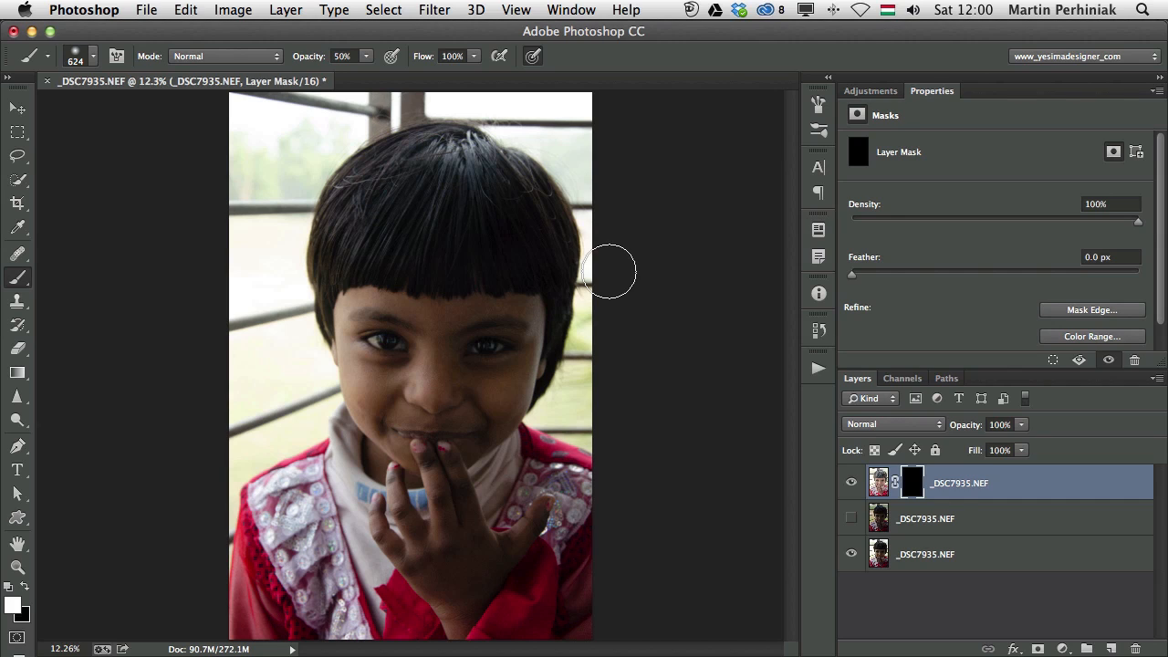
{"action": "key", "text": "bracketright"}
{"action": "key", "text": "bracketright"}
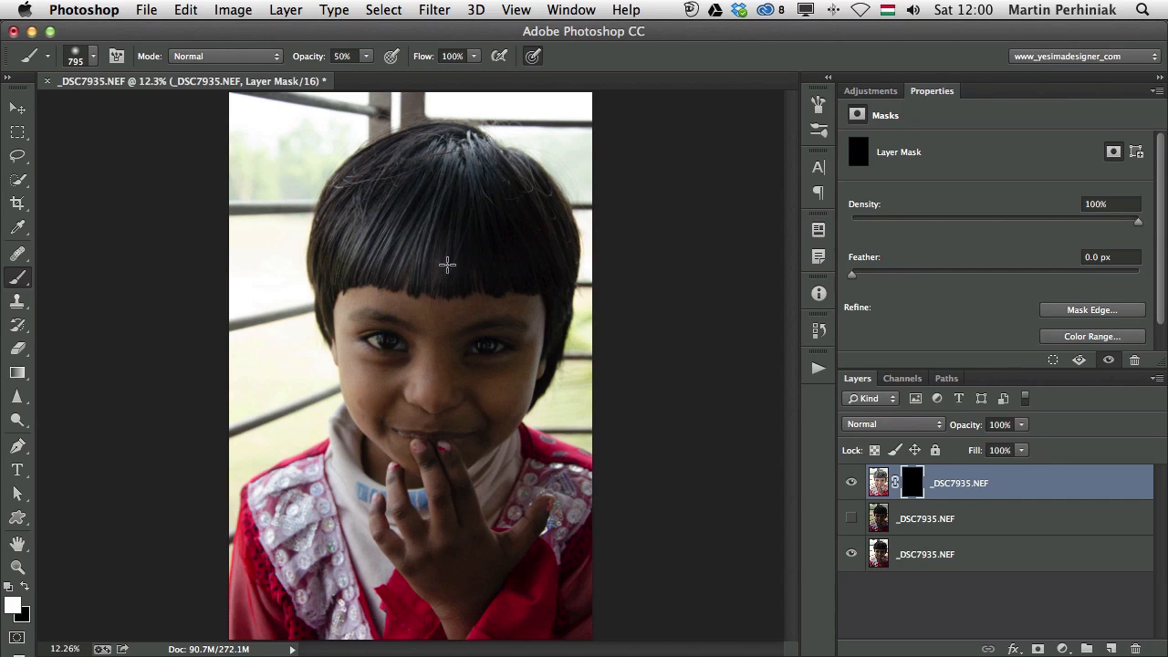
{"action": "mouse_move", "coordinate": [448, 264]}
{"action": "left_mouse_down"}
{"action": "mouse_move", "coordinate": [529, 238]}
{"action": "mouse_move", "coordinate": [511, 201]}
{"action": "mouse_move", "coordinate": [392, 205]}
{"action": "mouse_move", "coordinate": [426, 183]}
{"action": "mouse_move", "coordinate": [369, 186]}
{"action": "left_mouse_up"}
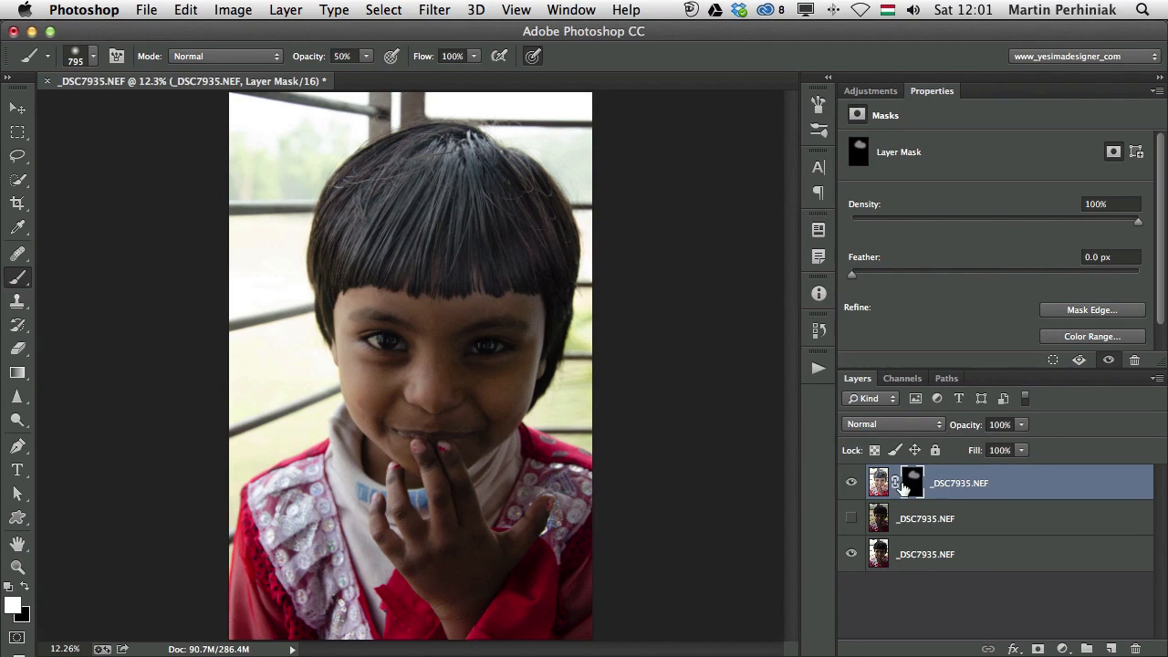
{"action": "left_click", "coordinate": [851, 483]}
{"action": "key", "text": "super+z"}
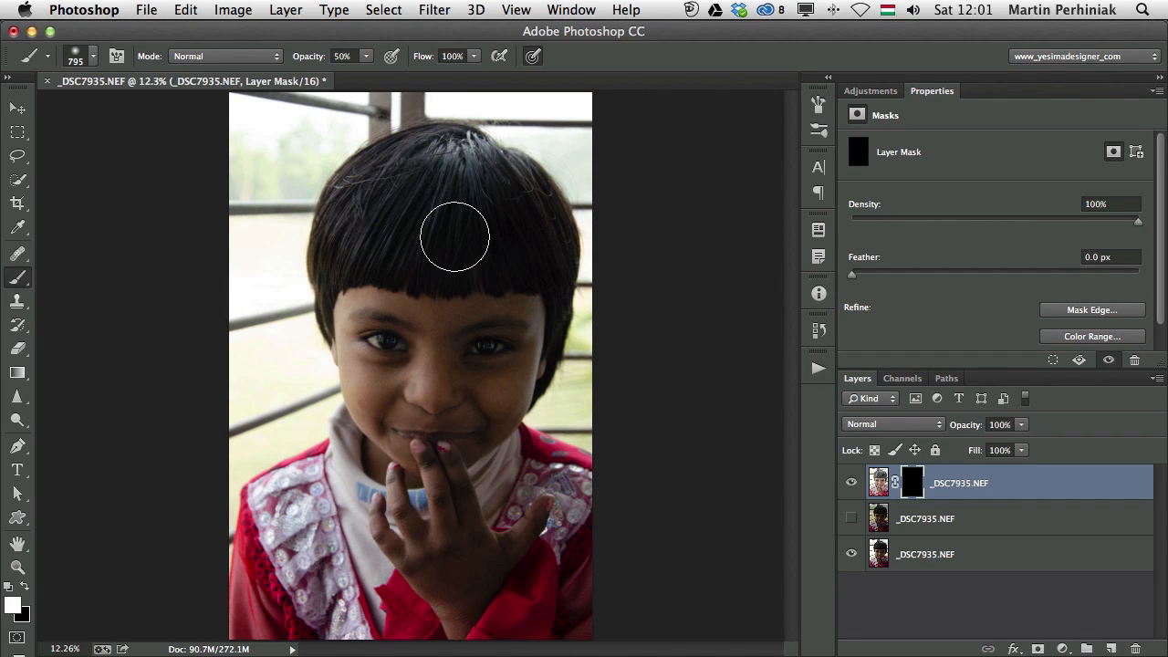
Step: Paint white at 20% opacity over the face, hair and eyes to reveal the brighter exposure
{"action": "key", "text": "2"}
{"action": "left_click_drag", "start_coordinate": [402, 247], "coordinate": [429, 246]}
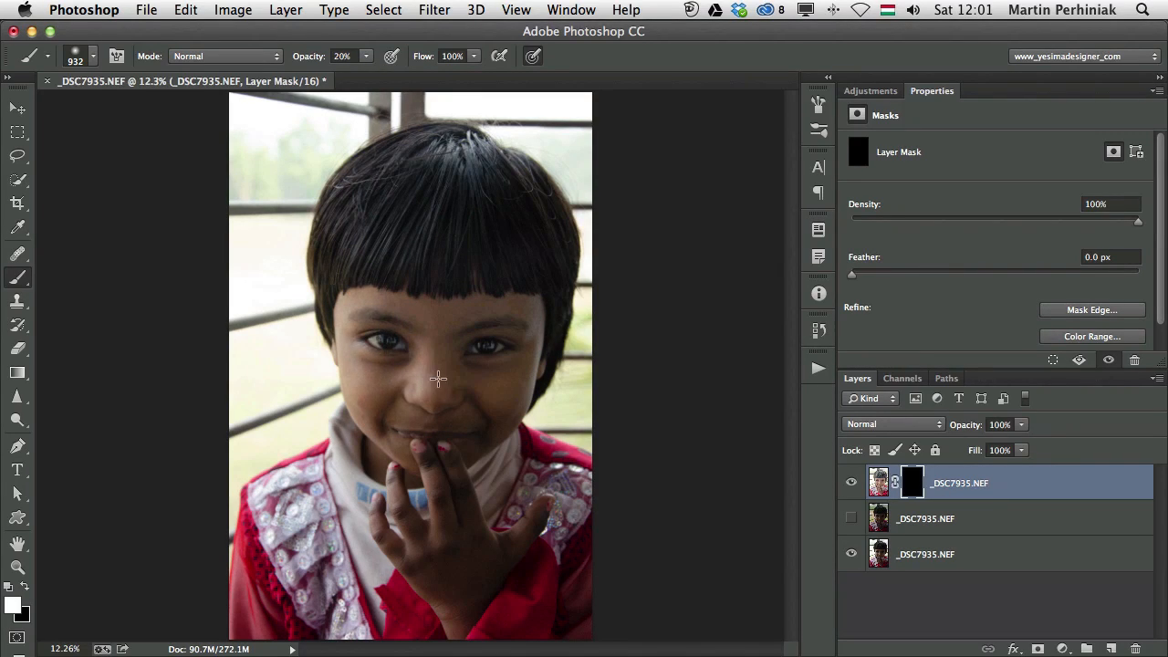
{"action": "left_click_drag", "start_coordinate": [406, 406], "coordinate": [516, 310]}
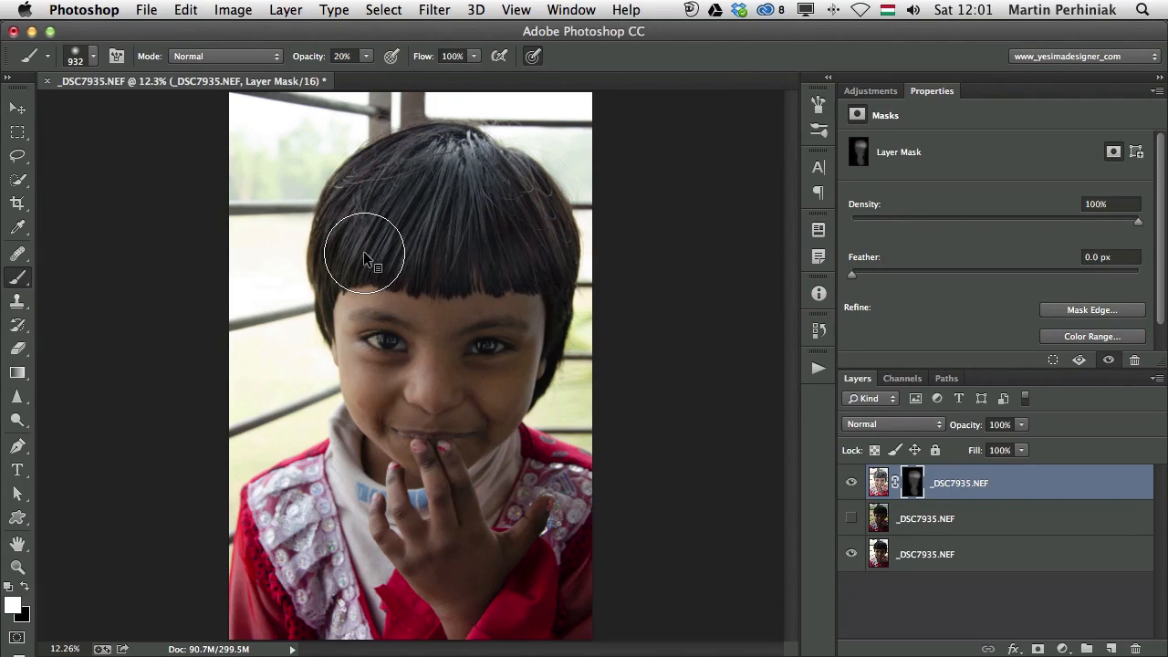
{"action": "left_click_drag", "start_coordinate": [375, 257], "coordinate": [350, 257]}
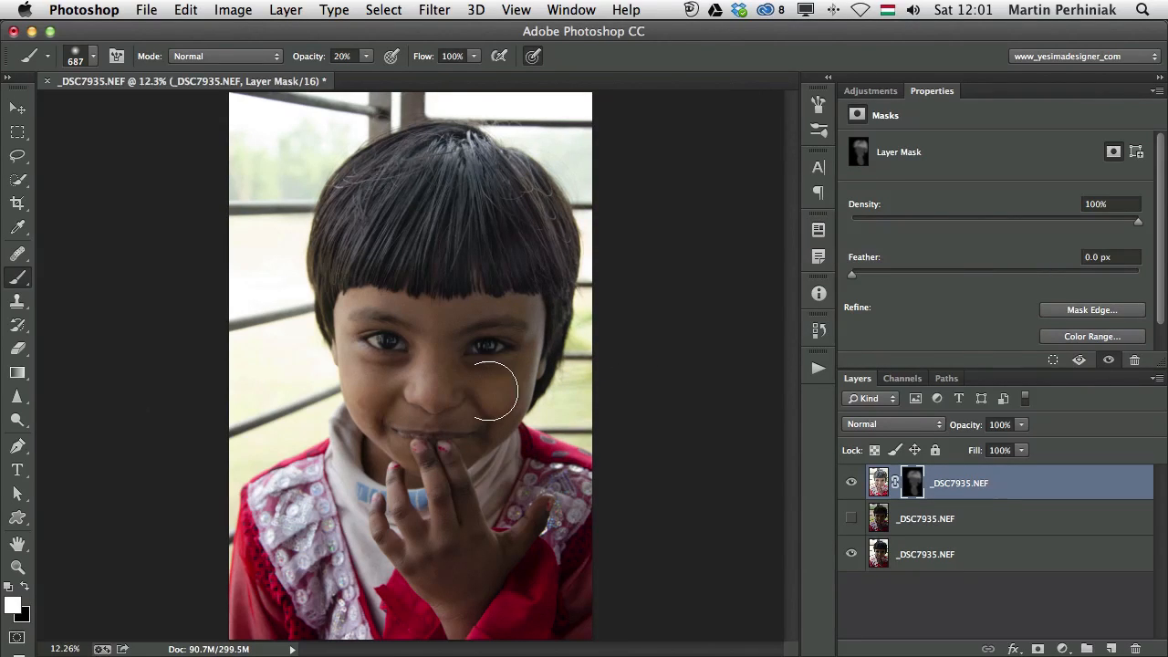
{"action": "left_click_drag", "start_coordinate": [408, 369], "coordinate": [383, 370]}
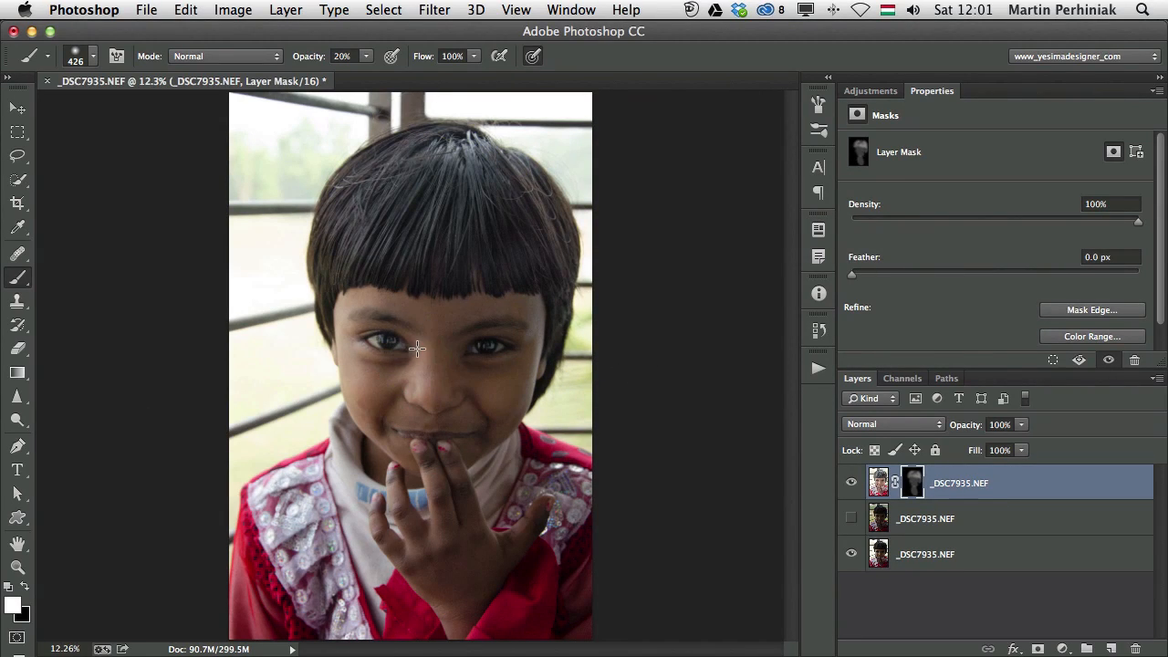
{"action": "left_click_drag", "start_coordinate": [514, 346], "coordinate": [469, 347]}
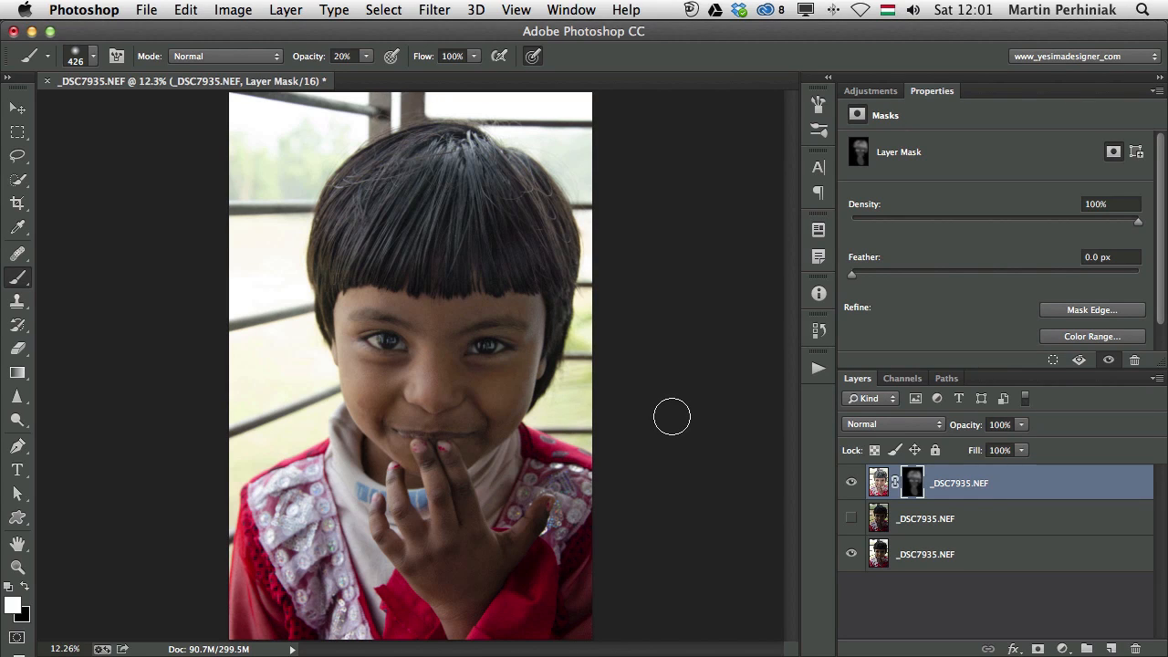
{"action": "key", "text": "super+z"}
Step: Check the masked top layer's blend and turn the darker middle exposure layer back on
{"action": "key", "text": "super+z"}
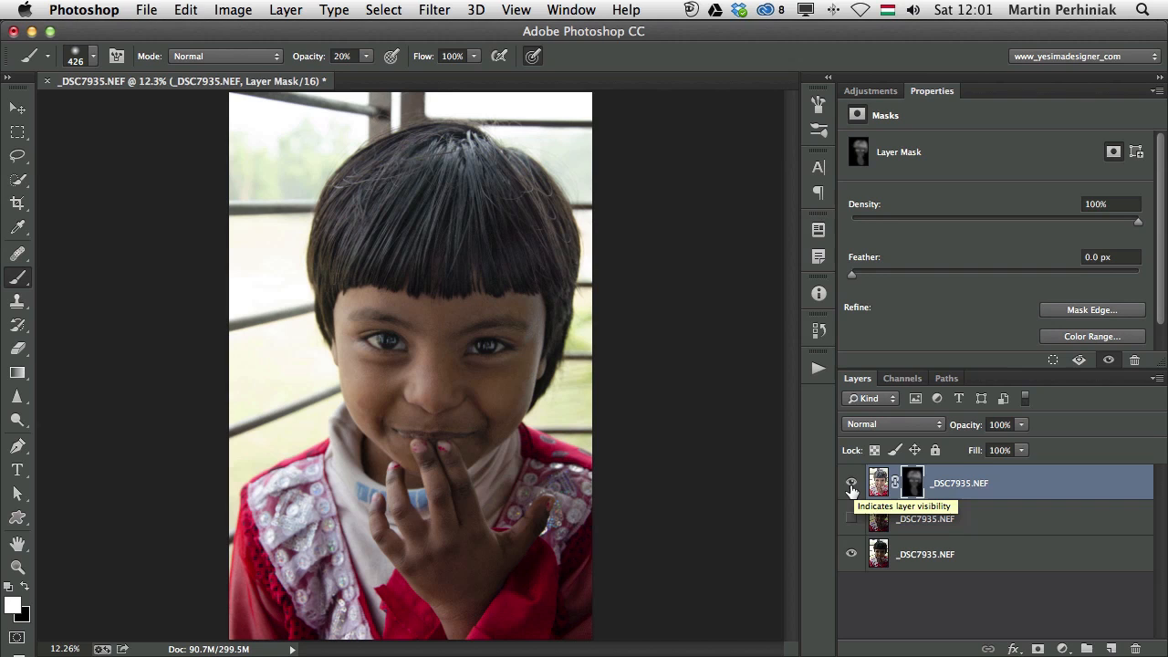
{"action": "left_click", "coordinate": [852, 483]}
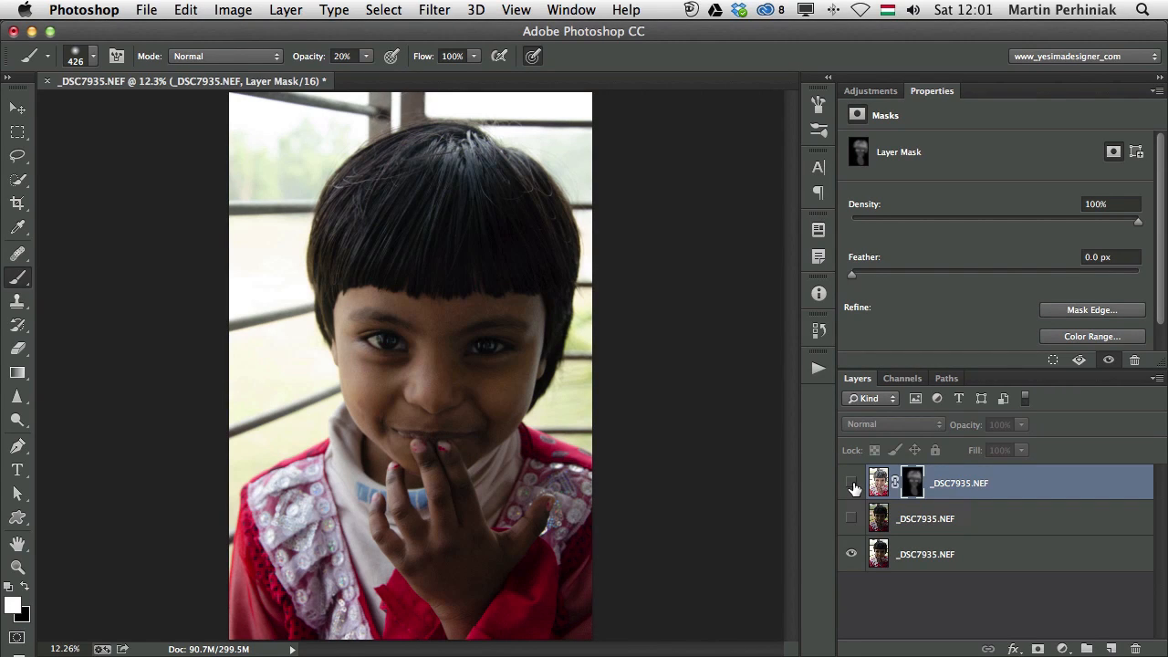
{"action": "left_click", "coordinate": [852, 483]}
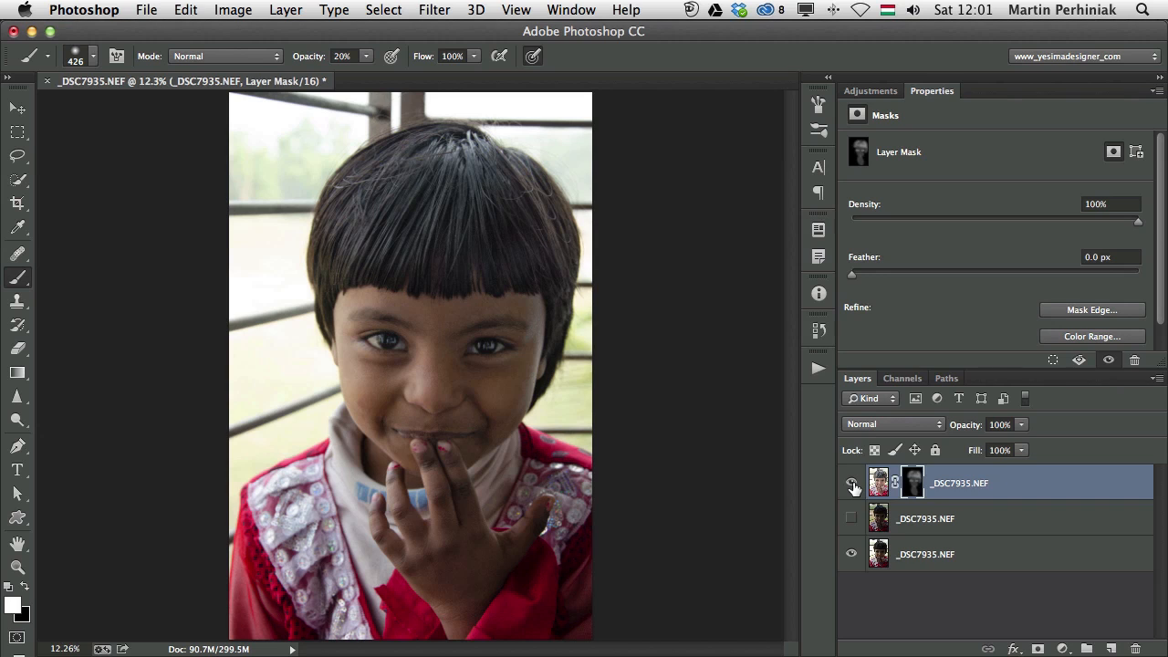
{"action": "left_click", "coordinate": [876, 518]}
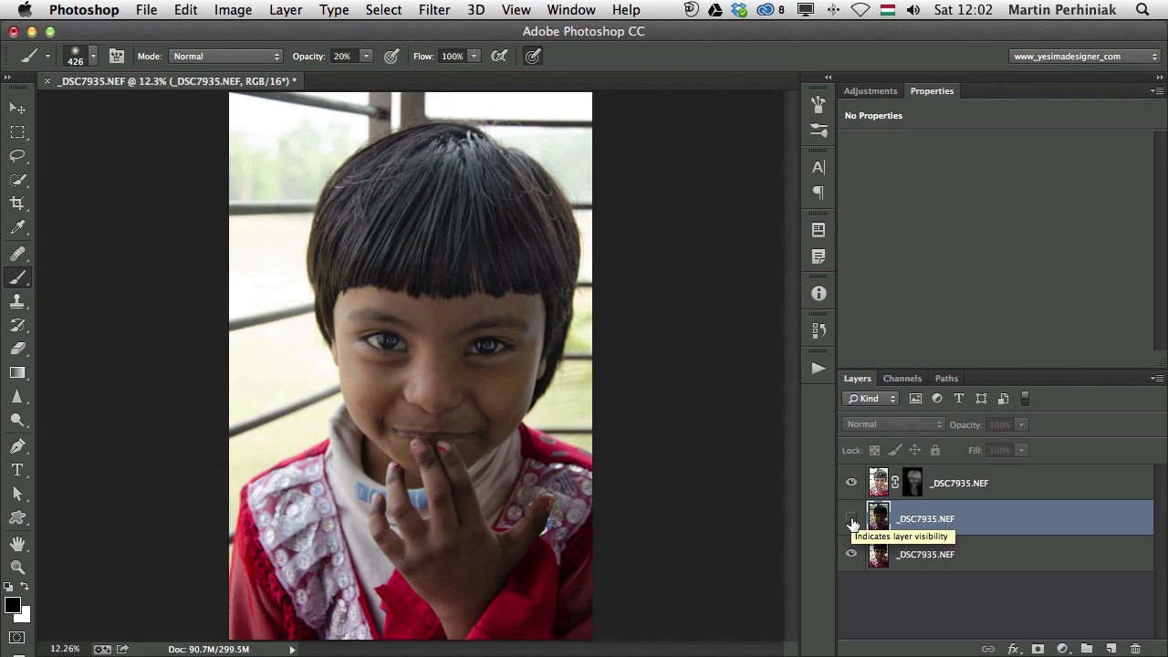
{"action": "left_click", "coordinate": [852, 519]}
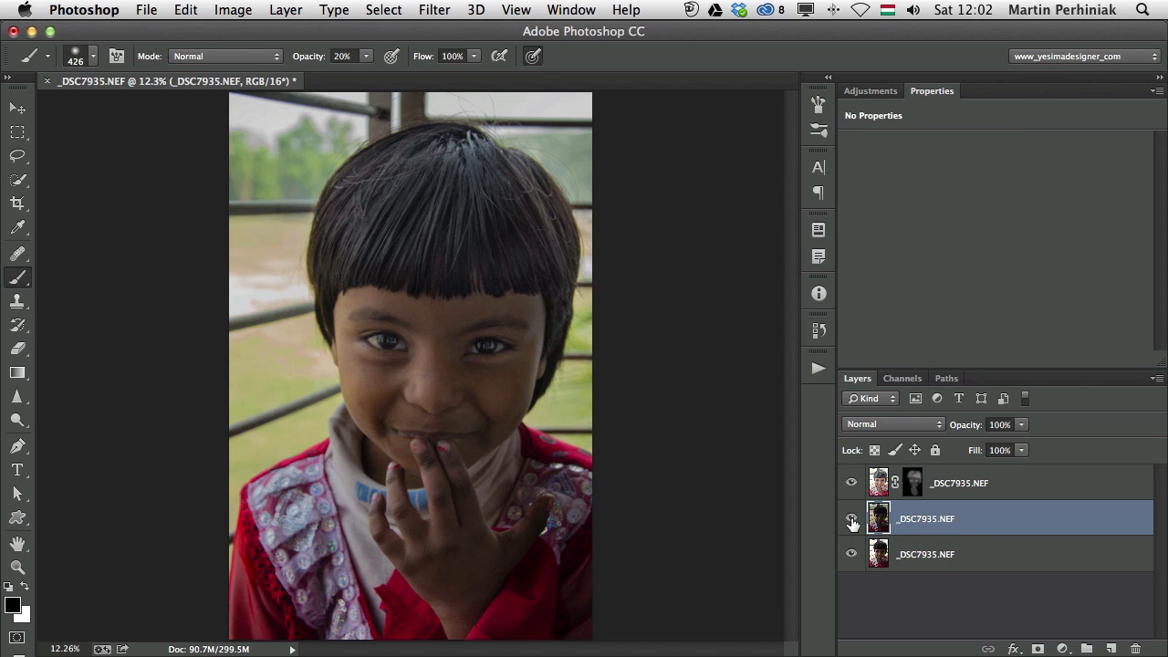
Step: Add a layer mask to the middle exposure and set a larger brush at 50% opacity
{"action": "left_click", "coordinate": [1042, 648]}
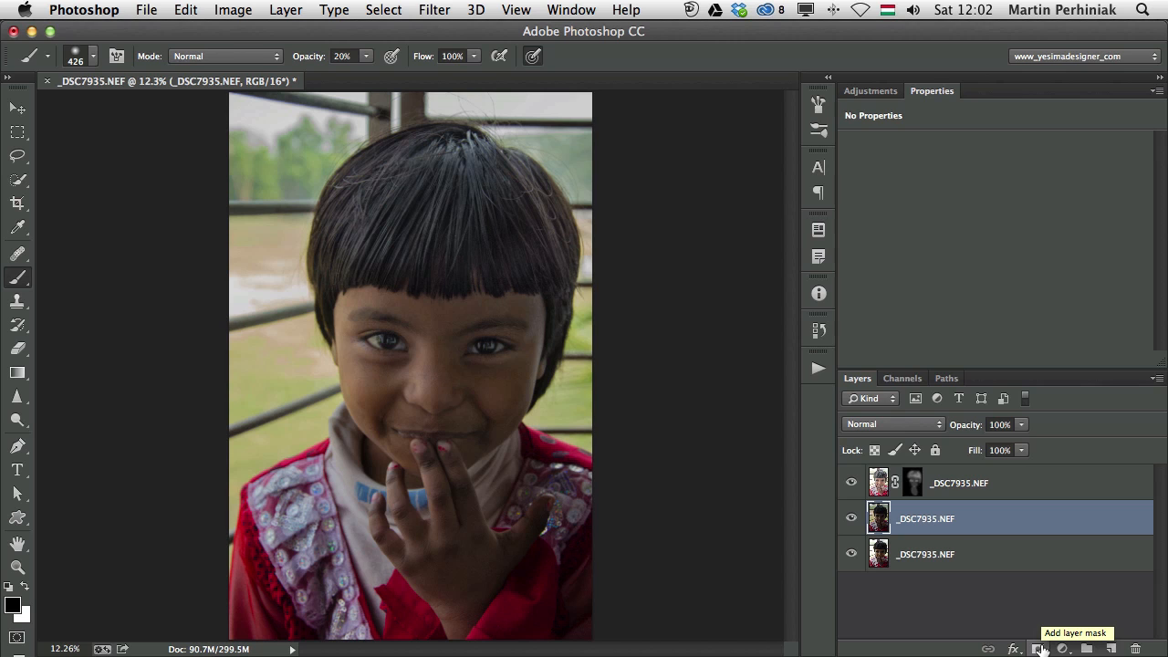
{"action": "left_click", "coordinate": [1040, 648]}
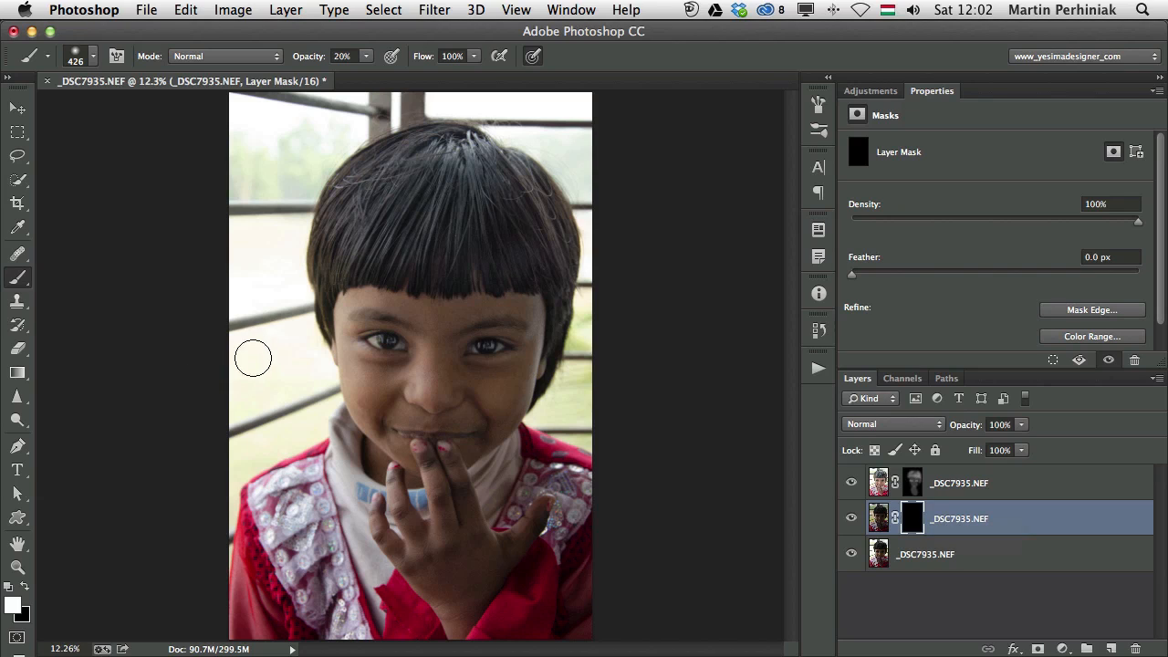
{"action": "left_click_drag", "start_coordinate": [247, 365], "coordinate": [274, 371]}
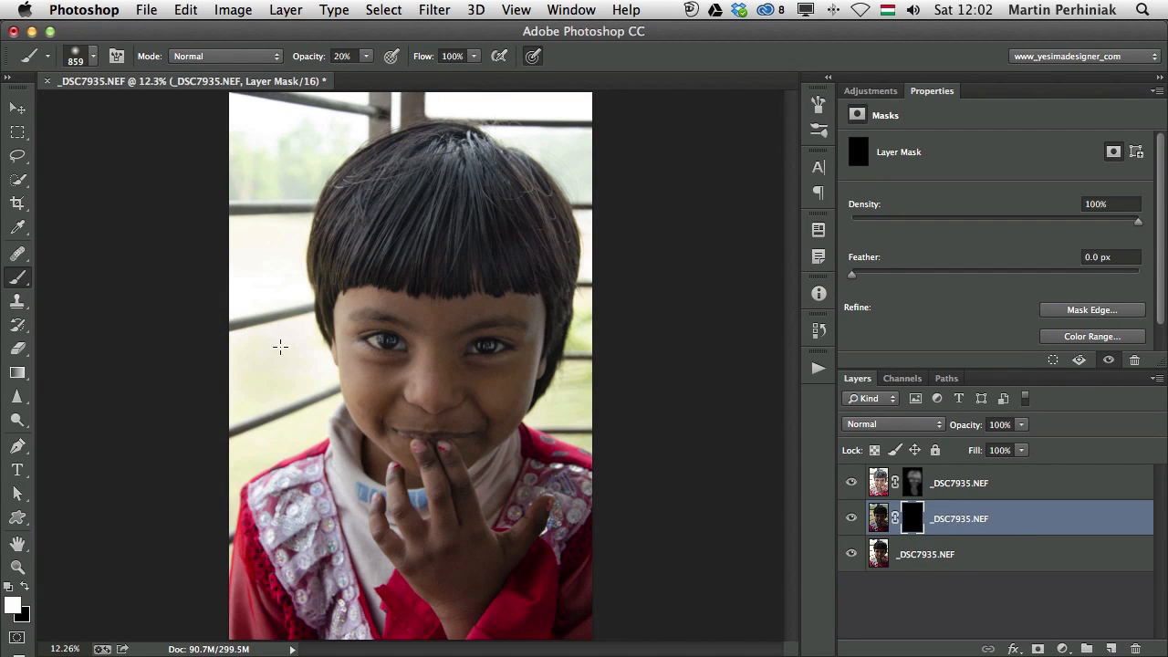
{"action": "left_click_drag", "start_coordinate": [264, 416], "coordinate": [276, 420]}
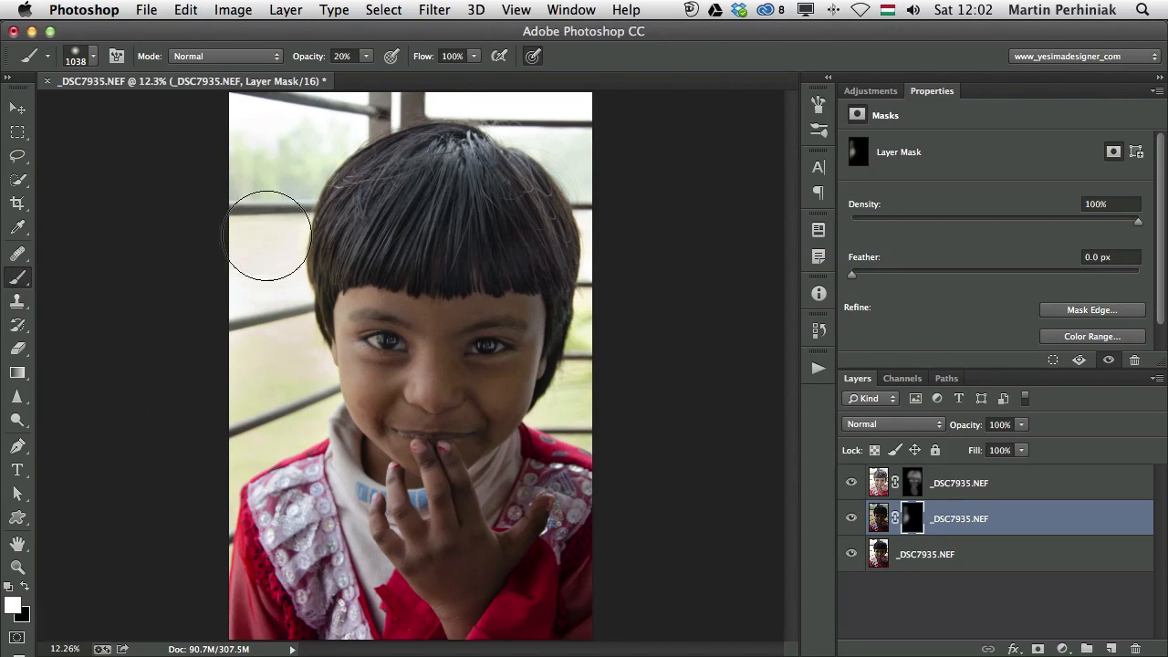
{"action": "key", "text": "5"}
Step: Paint the mask so the darker green background returns left and right of the girl
{"action": "mouse_move", "coordinate": [246, 209]}
{"action": "left_mouse_down"}
{"action": "mouse_move", "coordinate": [271, 206]}
{"action": "mouse_move", "coordinate": [301, 110]}
{"action": "left_mouse_up"}
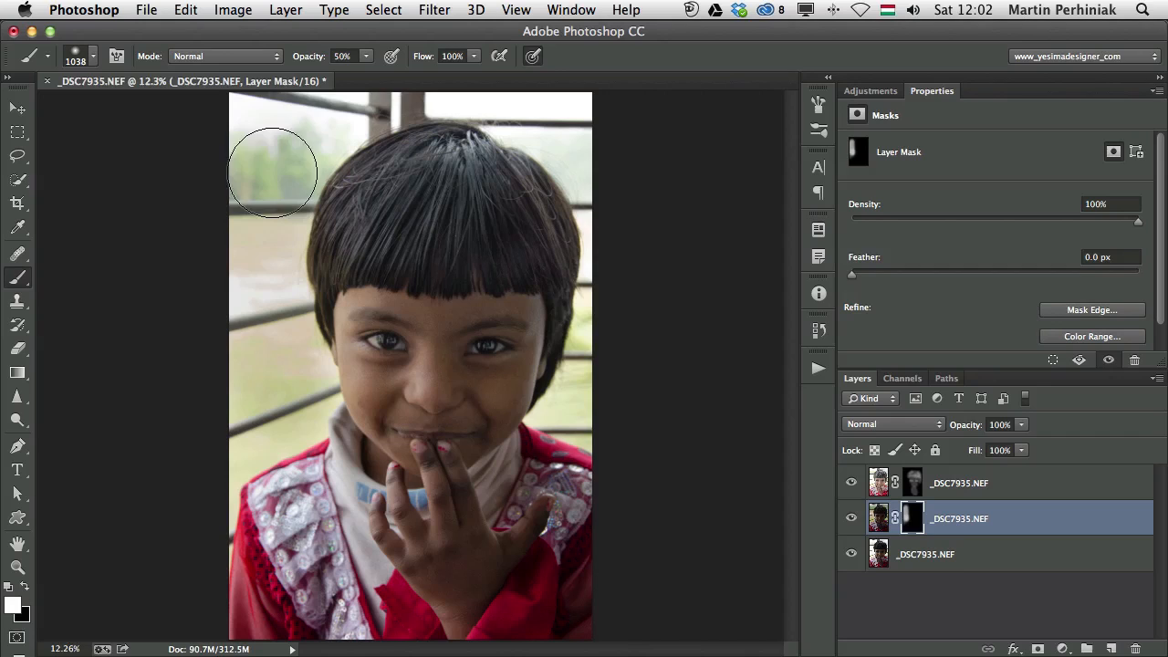
{"action": "mouse_move", "coordinate": [331, 94]}
{"action": "left_mouse_down"}
{"action": "mouse_move", "coordinate": [238, 339]}
{"action": "mouse_move", "coordinate": [274, 456]}
{"action": "left_mouse_up"}
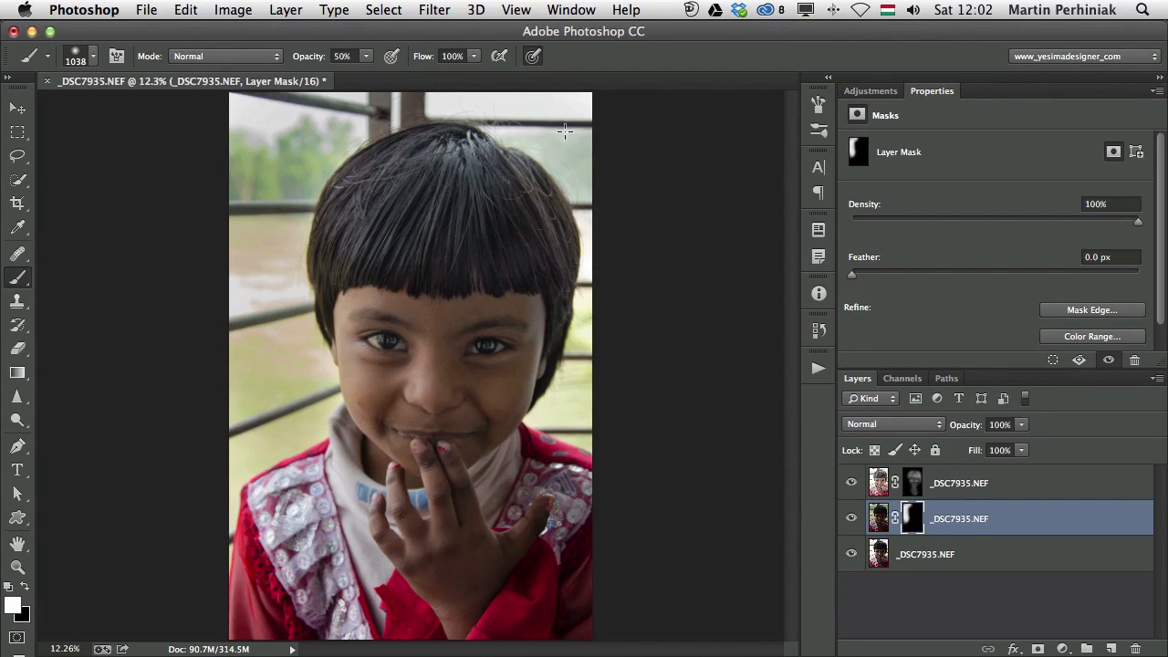
{"action": "mouse_move", "coordinate": [584, 410]}
{"action": "left_mouse_down"}
{"action": "mouse_move", "coordinate": [592, 193]}
{"action": "mouse_move", "coordinate": [557, 419]}
{"action": "left_mouse_up"}
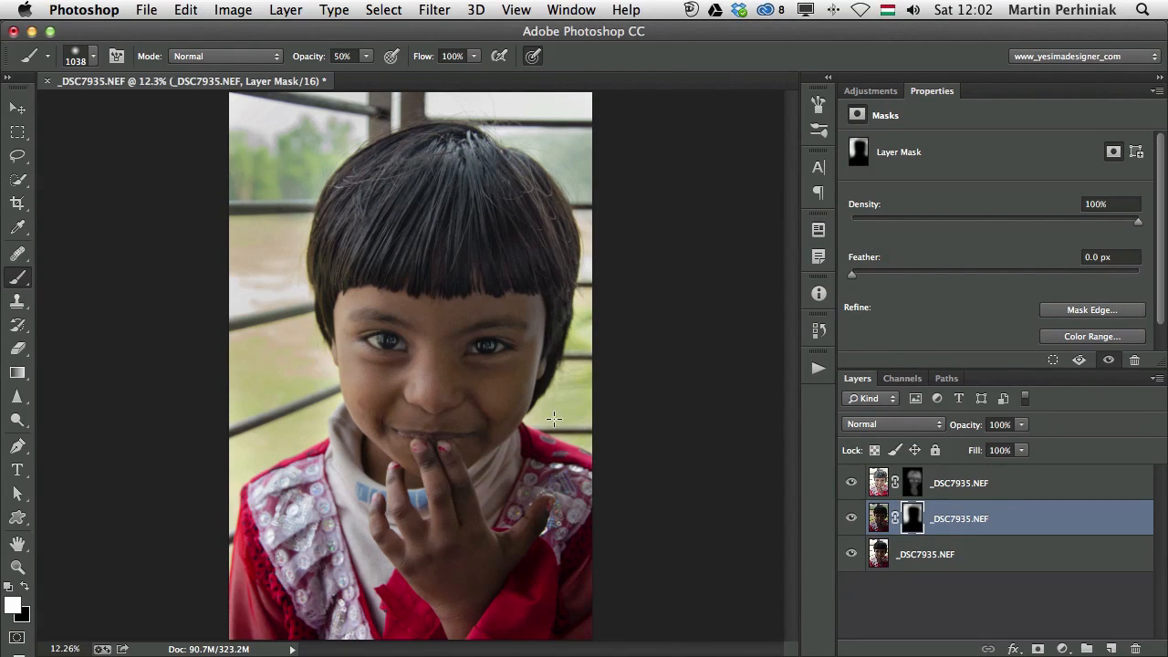
{"action": "left_click_drag", "start_coordinate": [274, 428], "coordinate": [233, 475]}
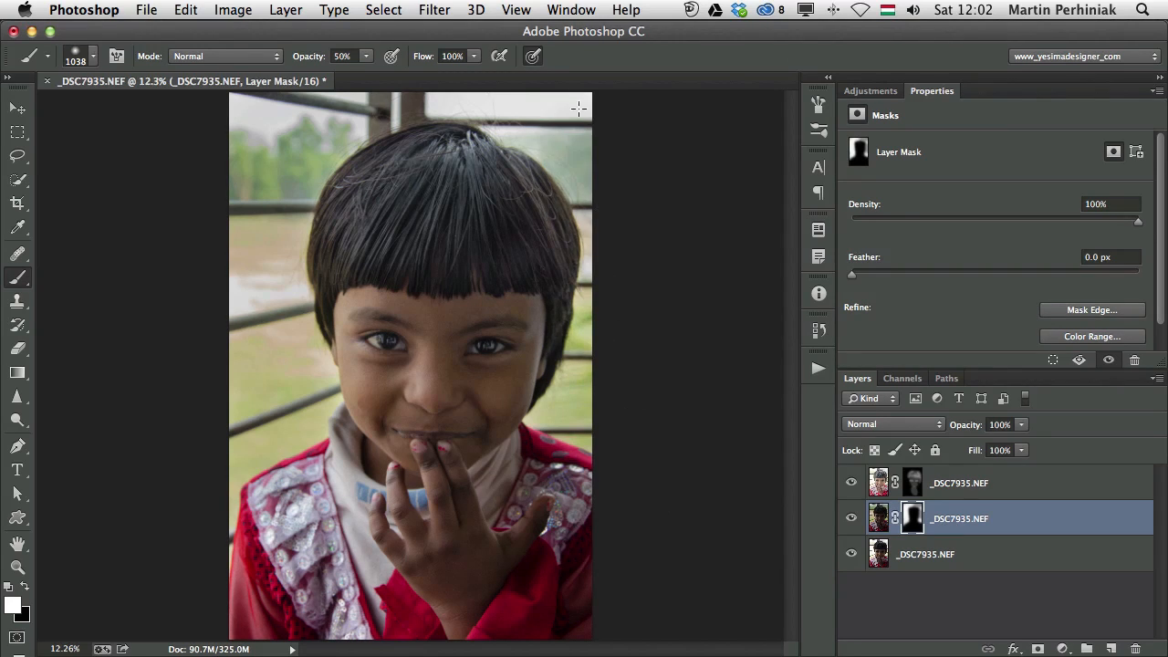
{"action": "left_click", "coordinate": [850, 554], "text": "alt"}
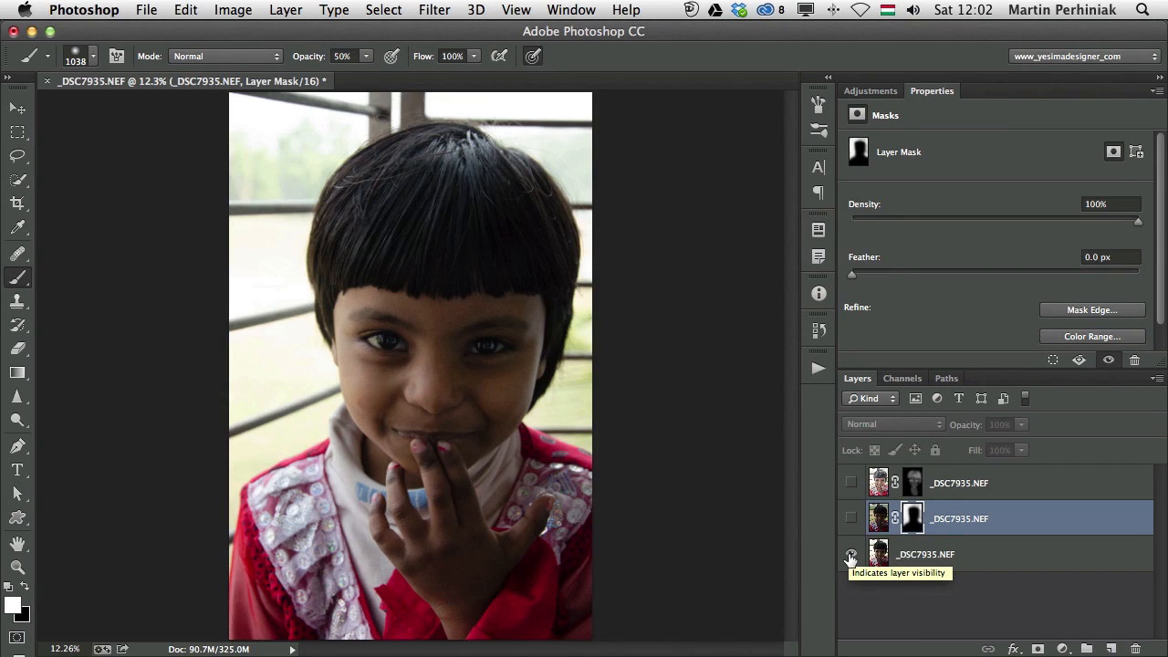
{"action": "left_click", "coordinate": [851, 554], "text": "alt"}
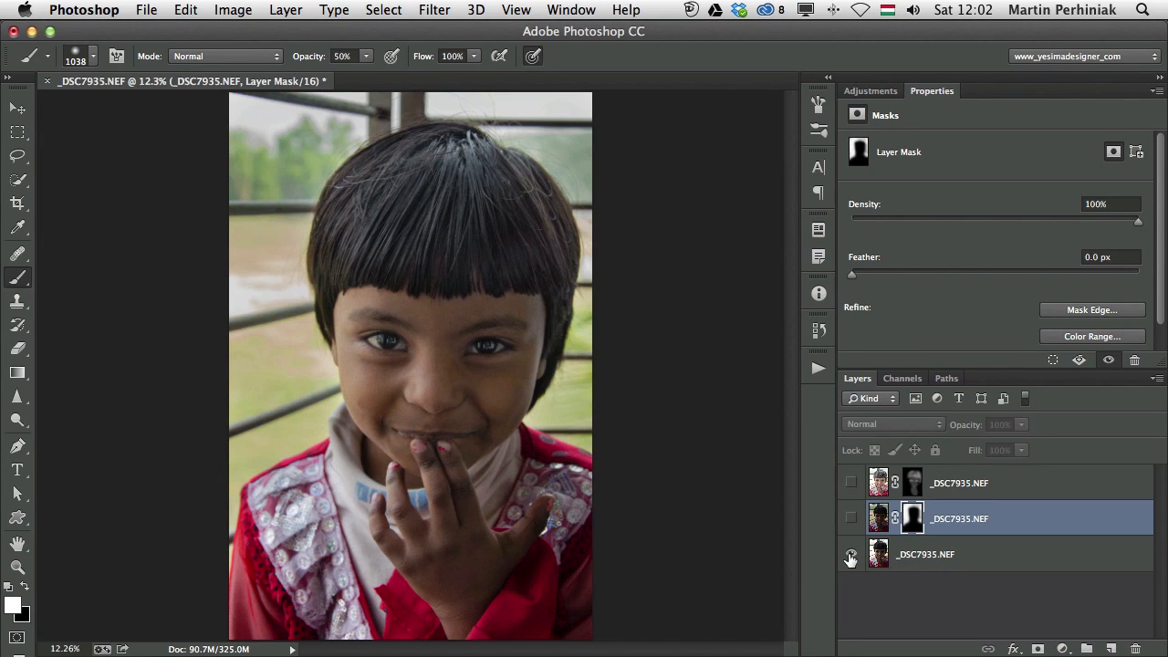
{"action": "left_click", "coordinate": [851, 554], "text": "alt"}
{"action": "left_click", "coordinate": [851, 554], "text": "alt"}
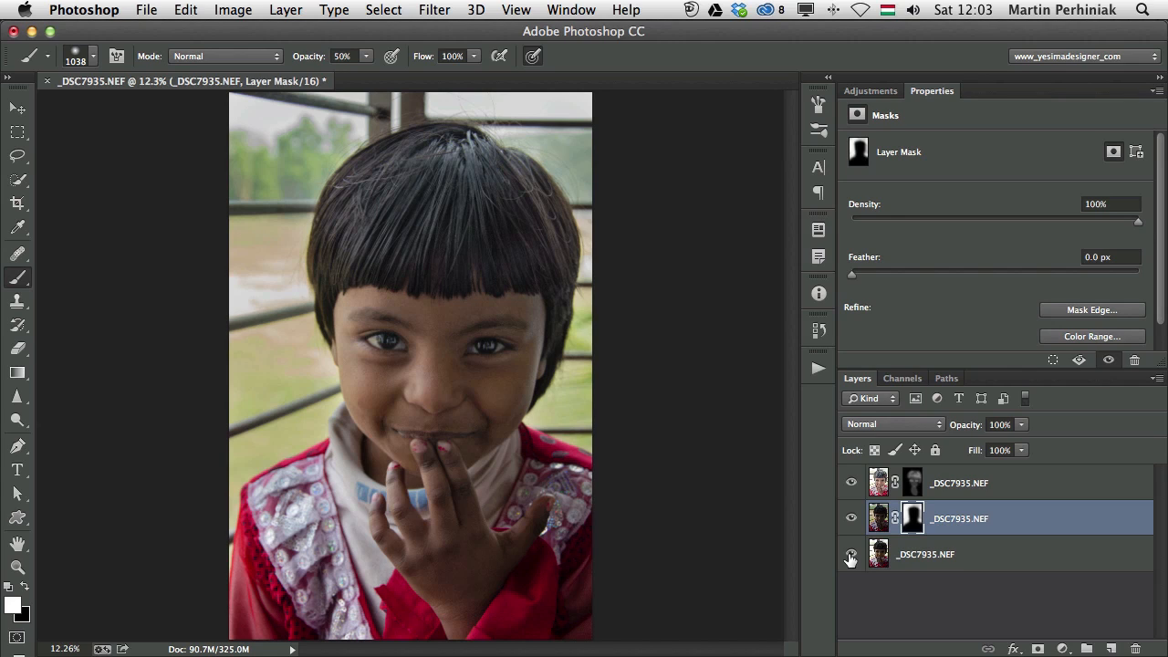
Step: Add a Vibrance adjustment layer atop the stack set to vibrance +43
{"action": "left_click", "coordinate": [1024, 482]}
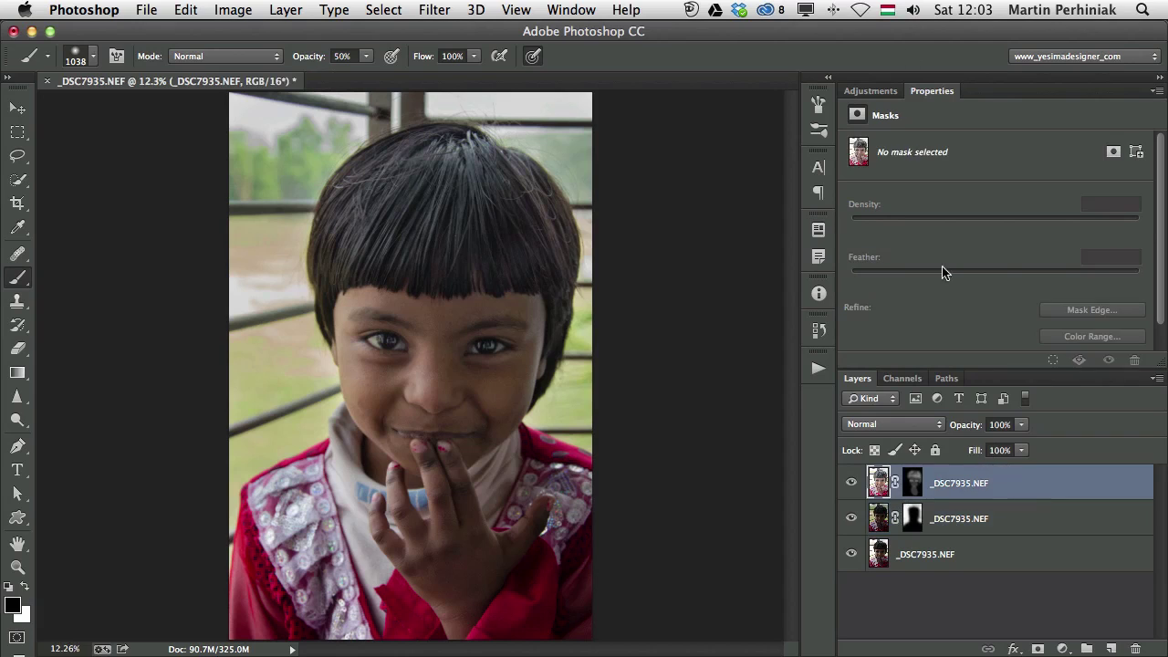
{"action": "double_click", "coordinate": [871, 91]}
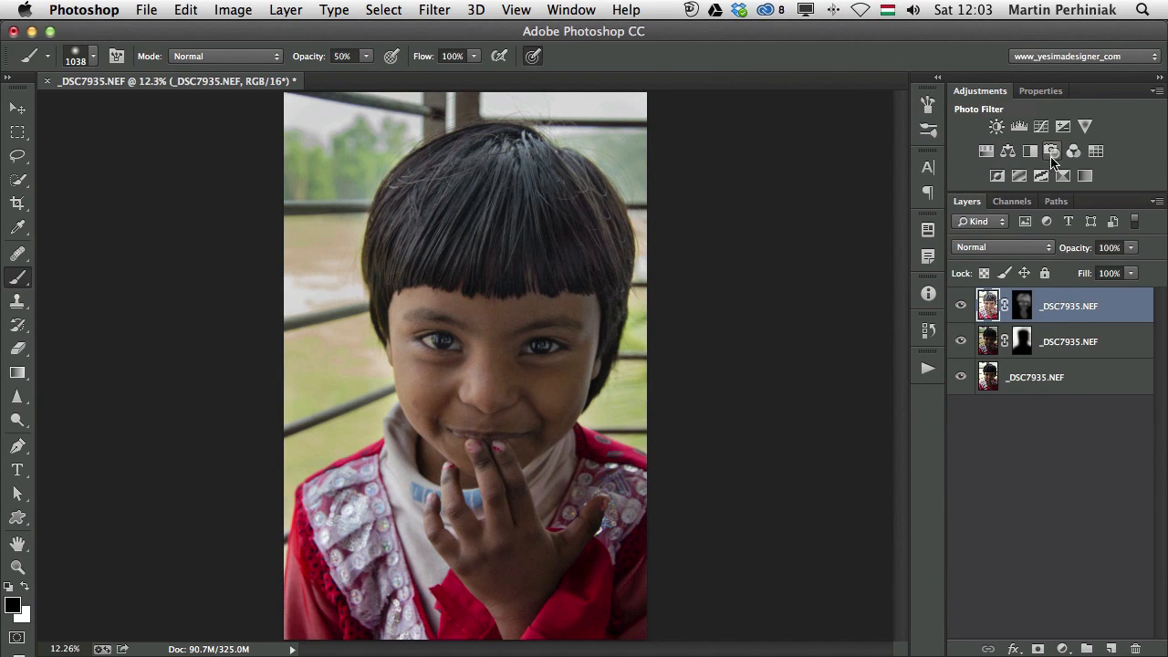
{"action": "left_click", "coordinate": [1085, 126]}
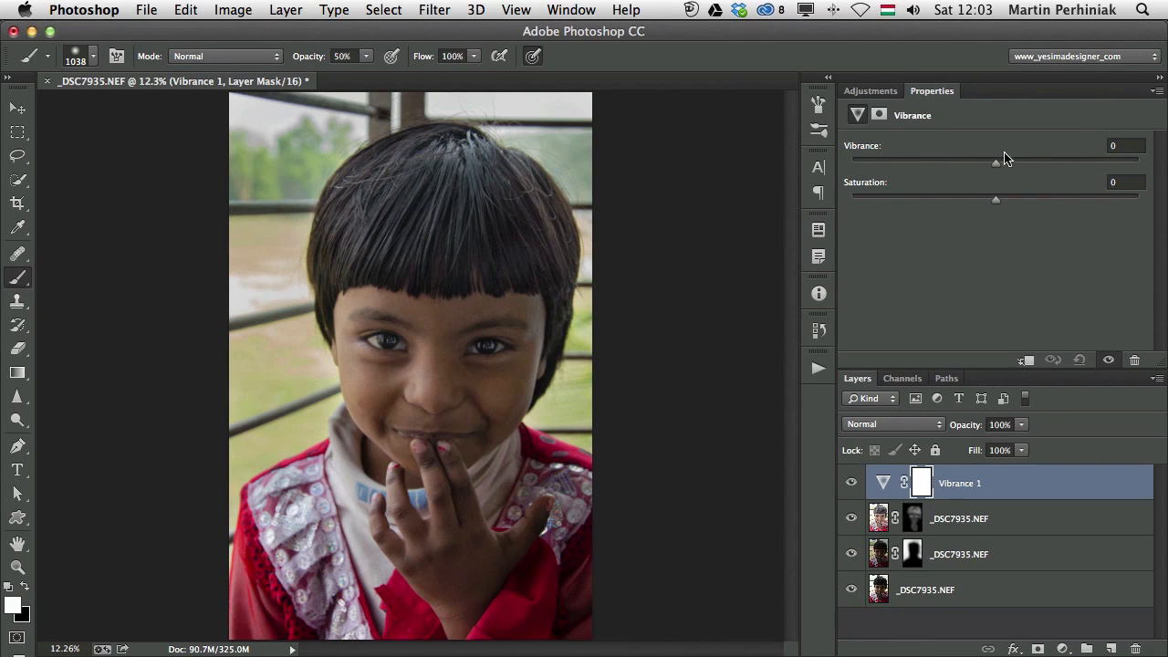
{"action": "left_click_drag", "start_coordinate": [996, 164], "coordinate": [1048, 169]}
{"action": "left_click", "coordinate": [850, 483]}
{"action": "left_click", "coordinate": [851, 483]}
{"action": "left_click_drag", "start_coordinate": [1047, 164], "coordinate": [1057, 164]}
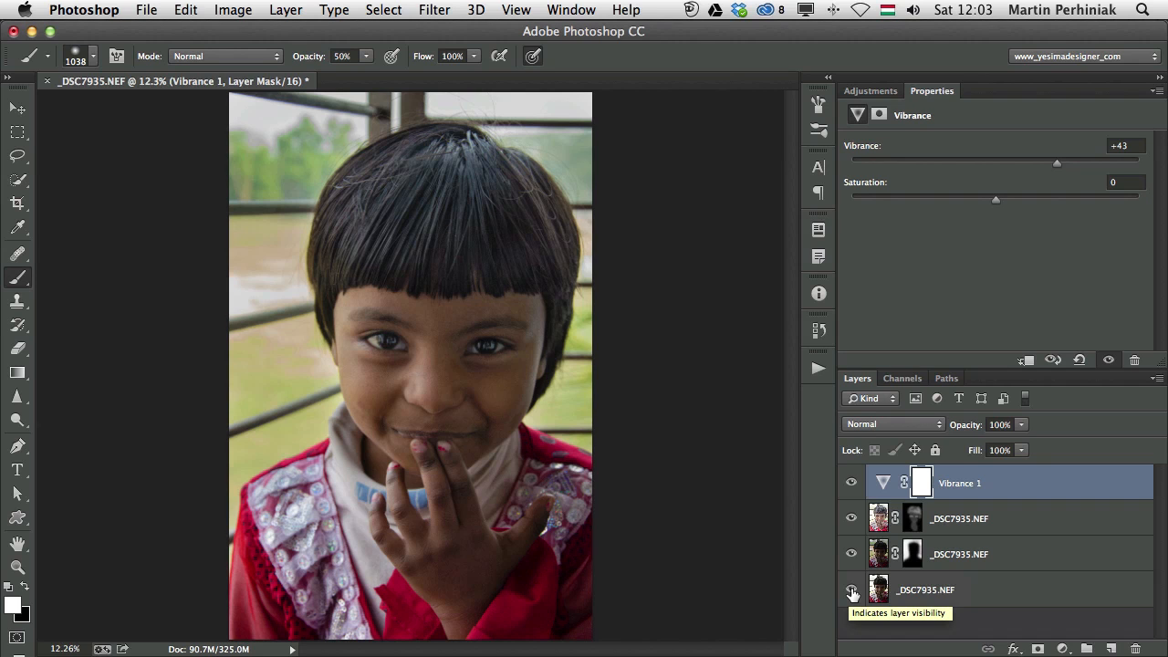
{"action": "left_click", "coordinate": [852, 591], "text": "alt"}
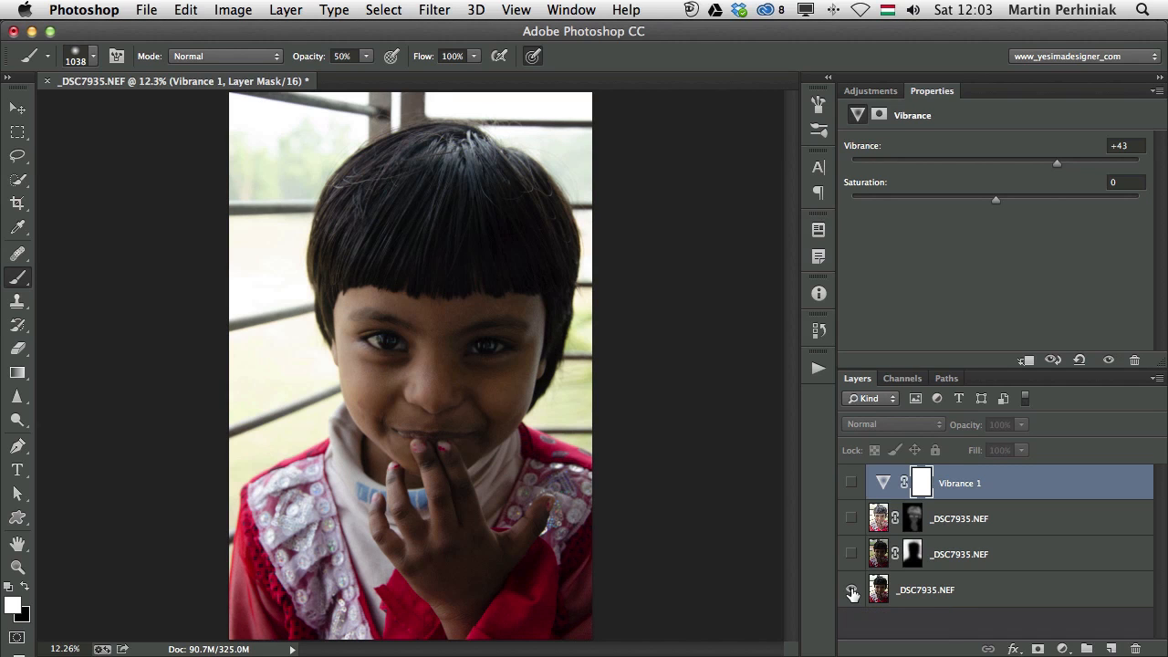
{"action": "left_click", "coordinate": [853, 592], "text": "alt"}
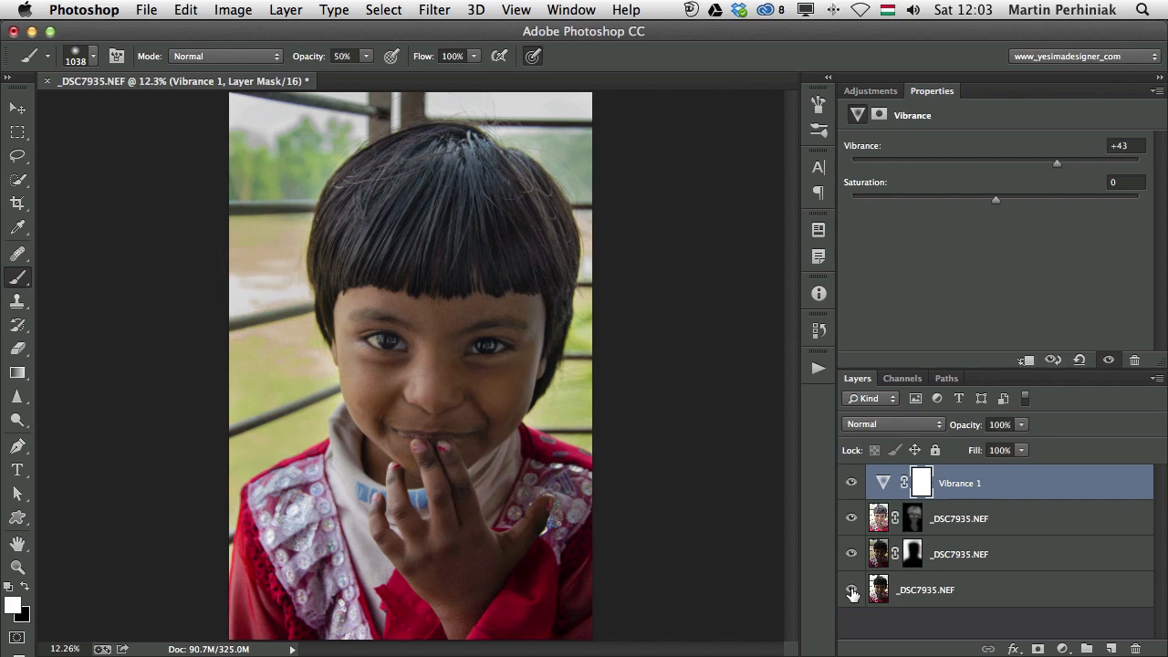
{"action": "left_click", "coordinate": [852, 591], "text": "alt"}
{"action": "left_click", "coordinate": [853, 591], "text": "alt"}
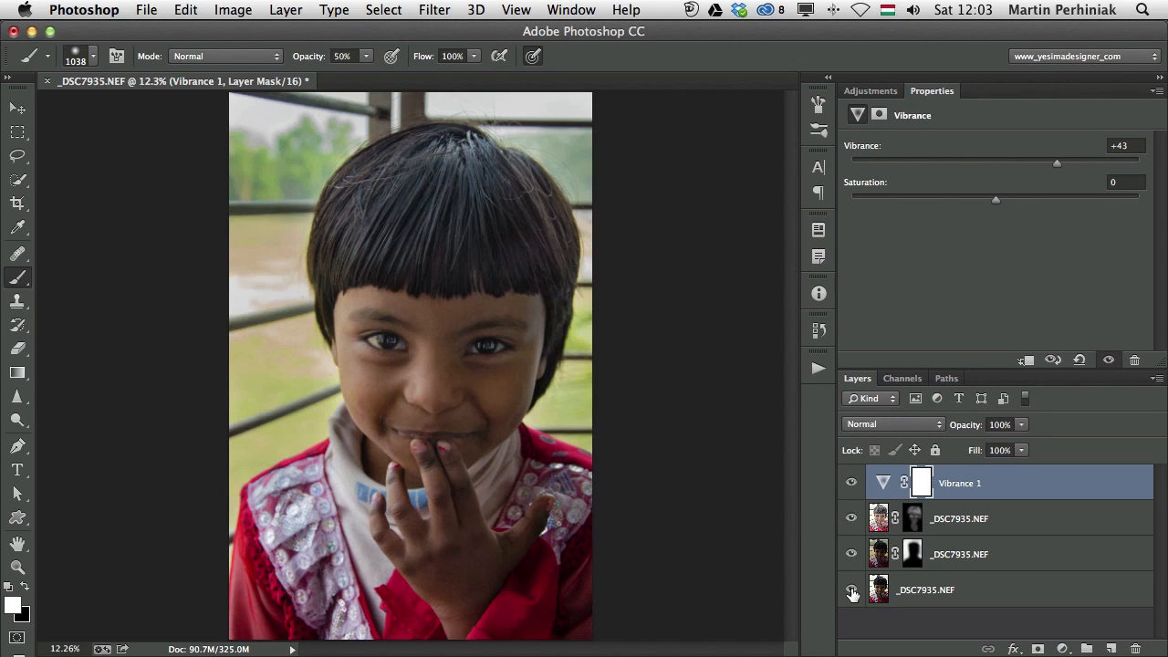